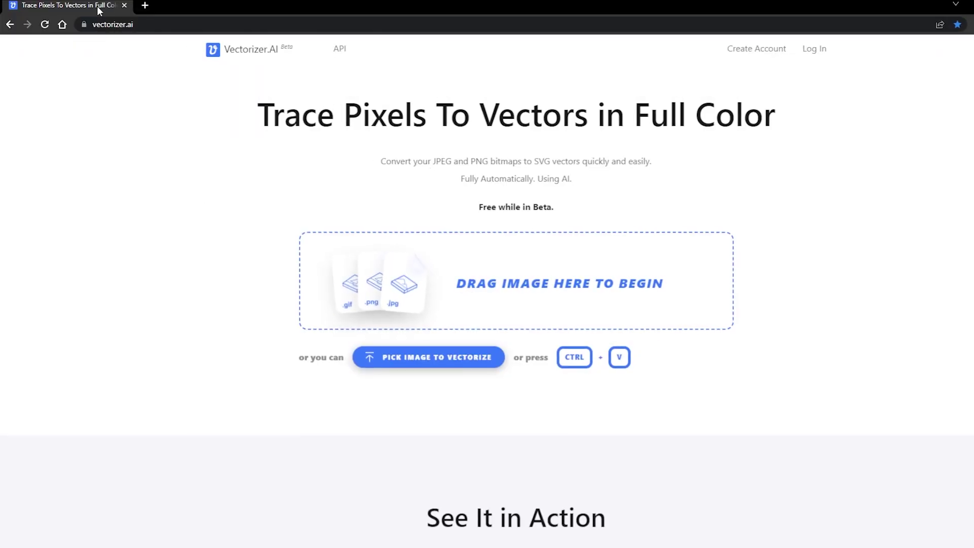
# Step: Duplicate the Vectorizer.AI tab four times so five copies of the trace page are open
pyautogui.rightClick(96, 6)
pyautogui.click(119, 88)
pyautogui.rightClick(218, 6)
pyautogui.click(254, 86)
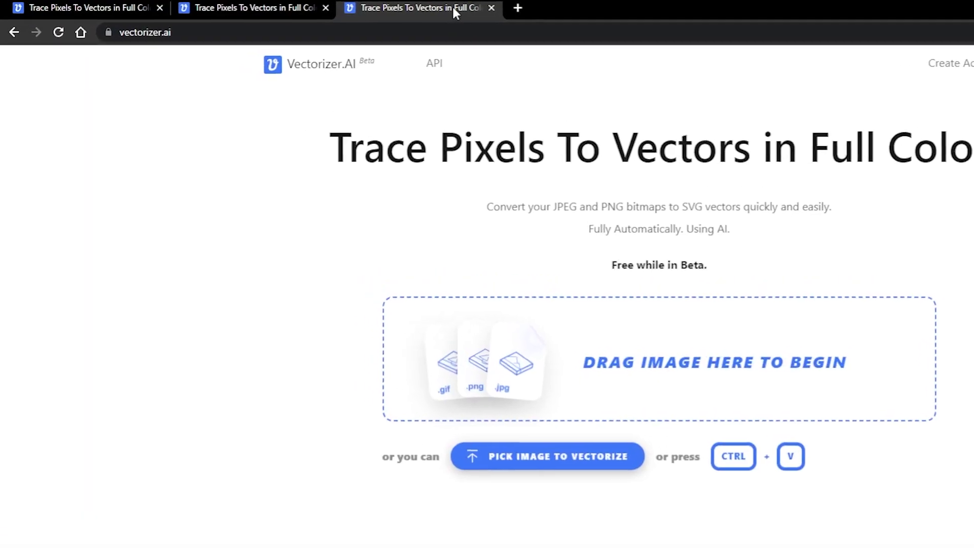
pyautogui.rightClick(454, 8)
pyautogui.click(513, 109)
pyautogui.rightClick(607, 15)
pyautogui.click(653, 110)
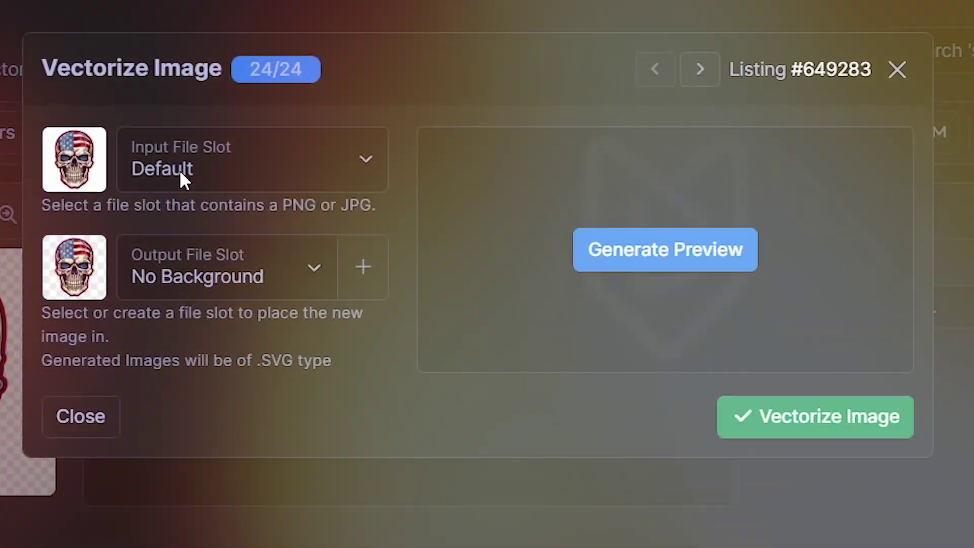
# Step: Set the Vectorize Image input file slot to No Background
pyautogui.click(181, 171)
pyautogui.click(224, 267)
pyautogui.click(220, 165)
pyautogui.click(226, 259)
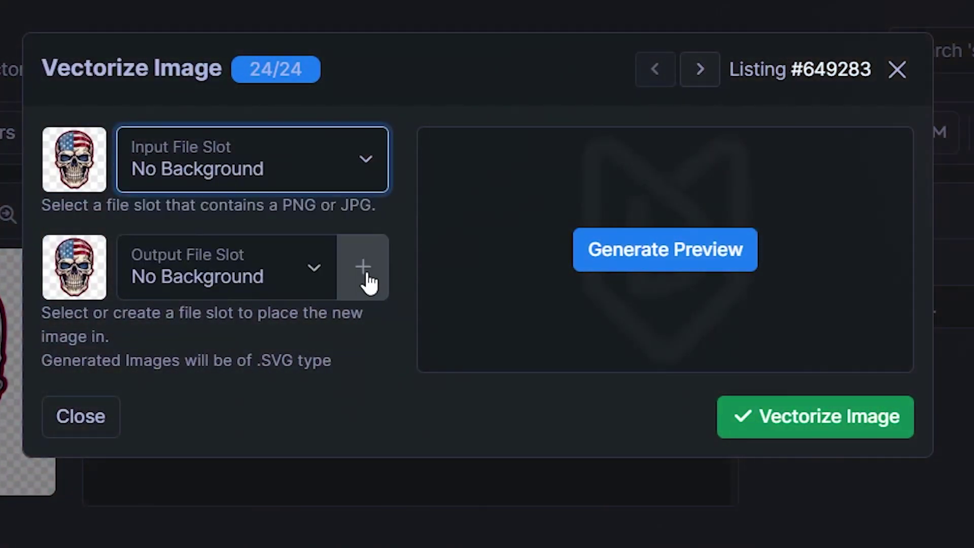
# Step: Add a new output slot named 'SVG' and start vectorizing all 24 listings
pyautogui.click(368, 282)
pyautogui.write('SVG')
pyautogui.click(345, 275)
pyautogui.click(728, 230)
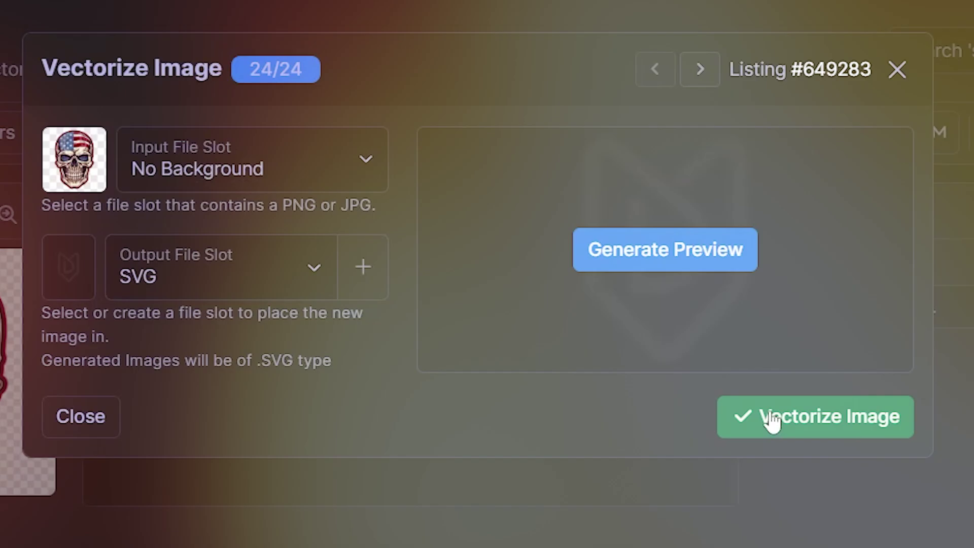
pyautogui.click(773, 422)
pyautogui.scroll(-10, 622, 211)
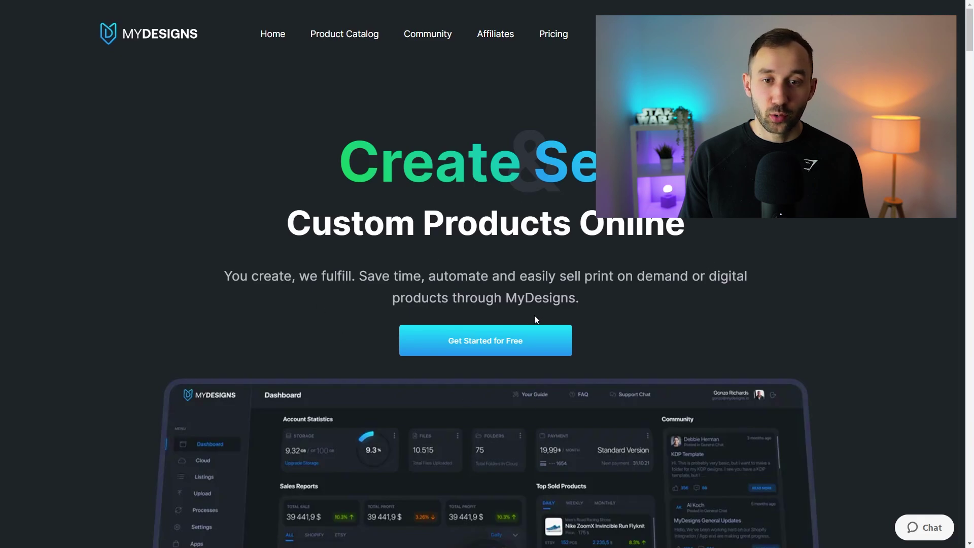
# Step: Open the Collections browser at Home > YouTube from the listings folder path
pyautogui.click(479, 347)
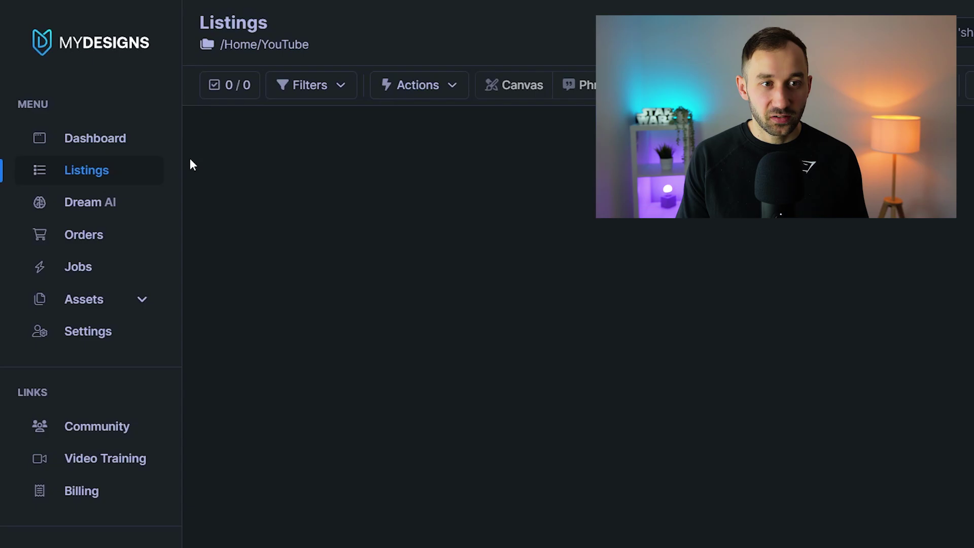
pyautogui.click(240, 51)
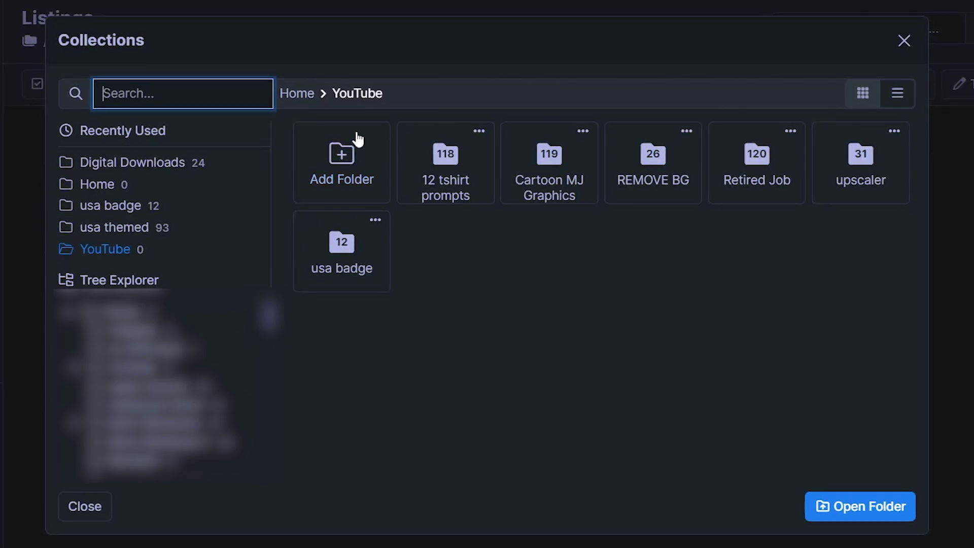
# Step: Create a 'vectorize' folder under YouTube with the Default Template and open it in Listings
pyautogui.click(348, 181)
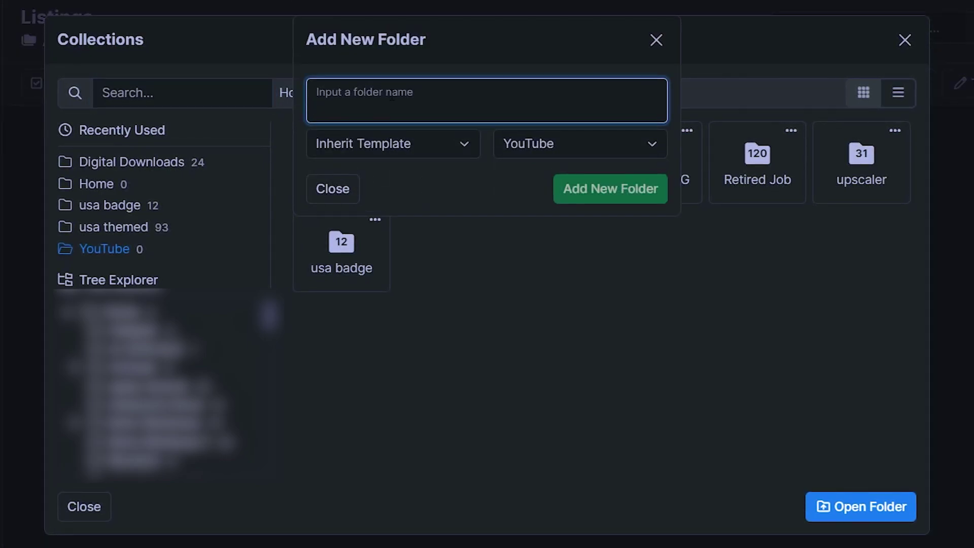
pyautogui.write('vectorize')
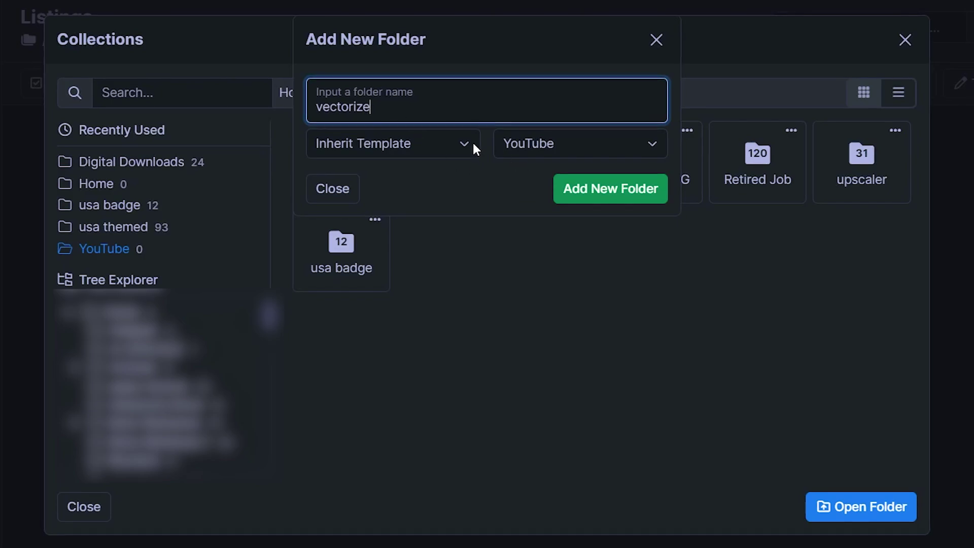
pyautogui.click(406, 148)
pyautogui.click(364, 169)
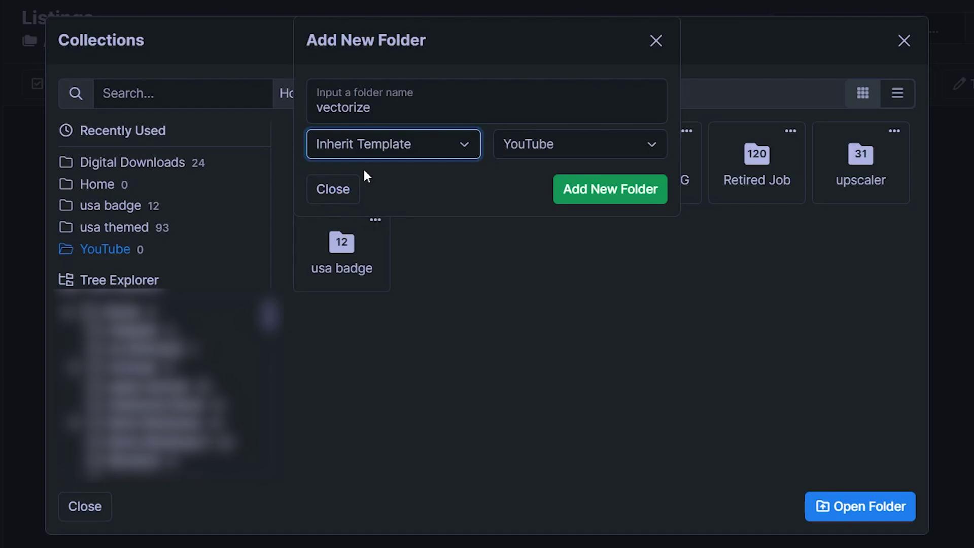
pyautogui.click(617, 193)
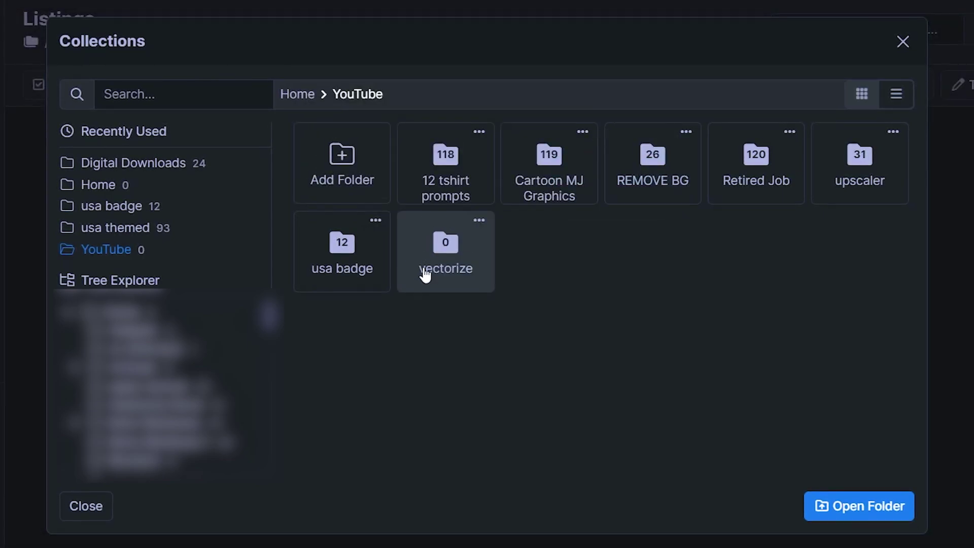
pyautogui.doubleClick(456, 258)
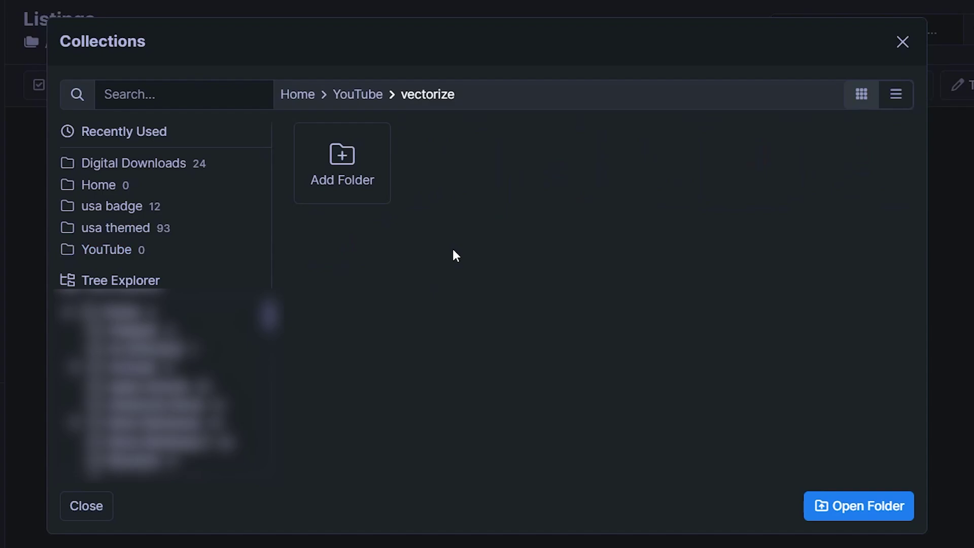
pyautogui.click(846, 513)
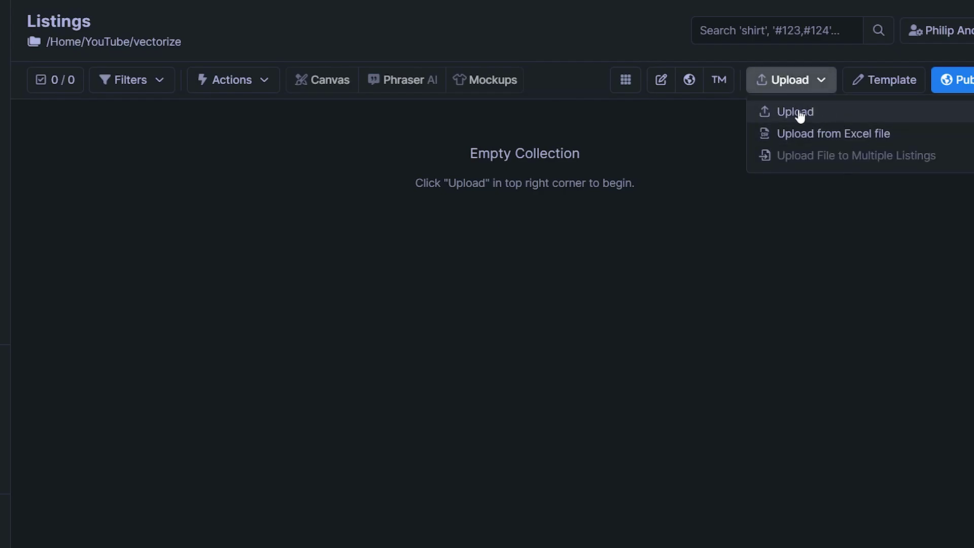
# Step: Upload the 24 sticker design PNG files into the vectorize collection
pyautogui.click(799, 114)
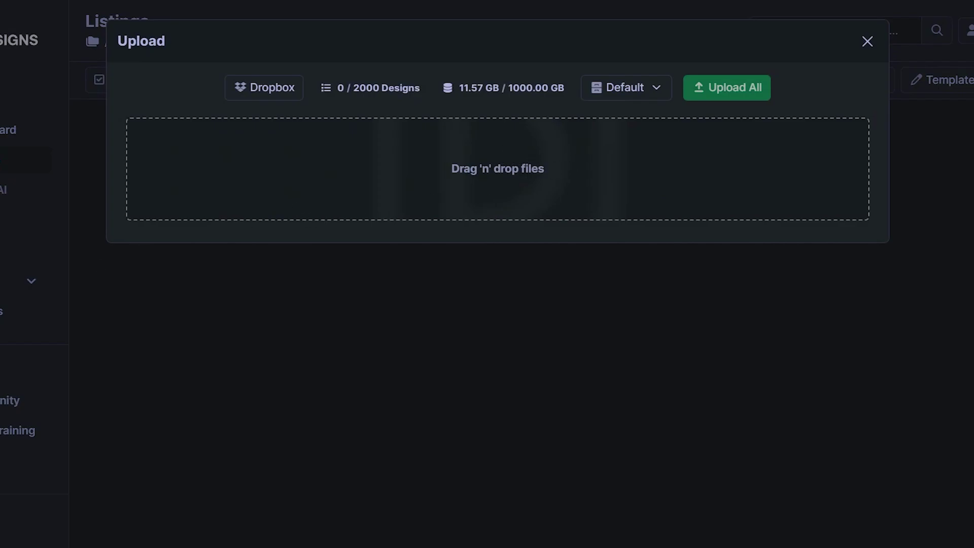
pyautogui.moveTo(3, 422); pyautogui.dragTo(335, 175)
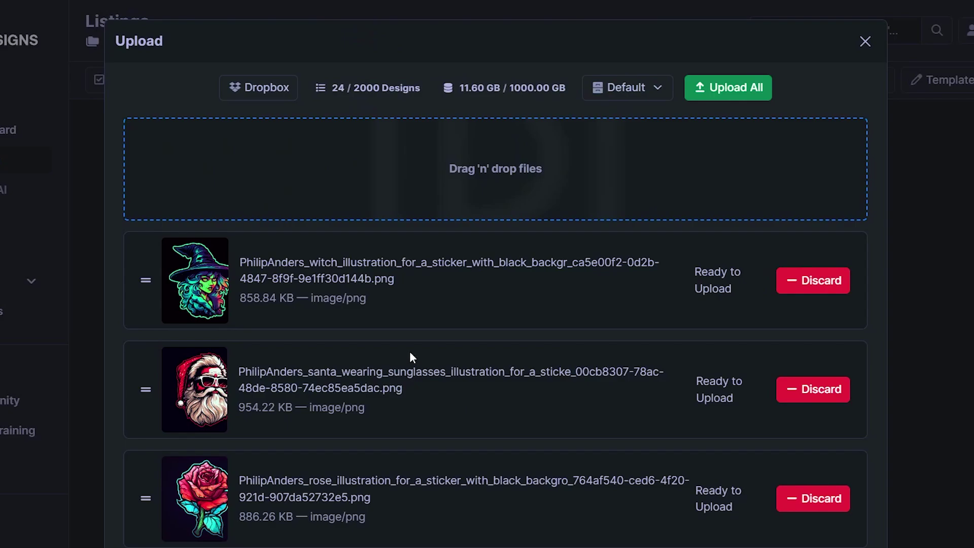
pyautogui.click(726, 91)
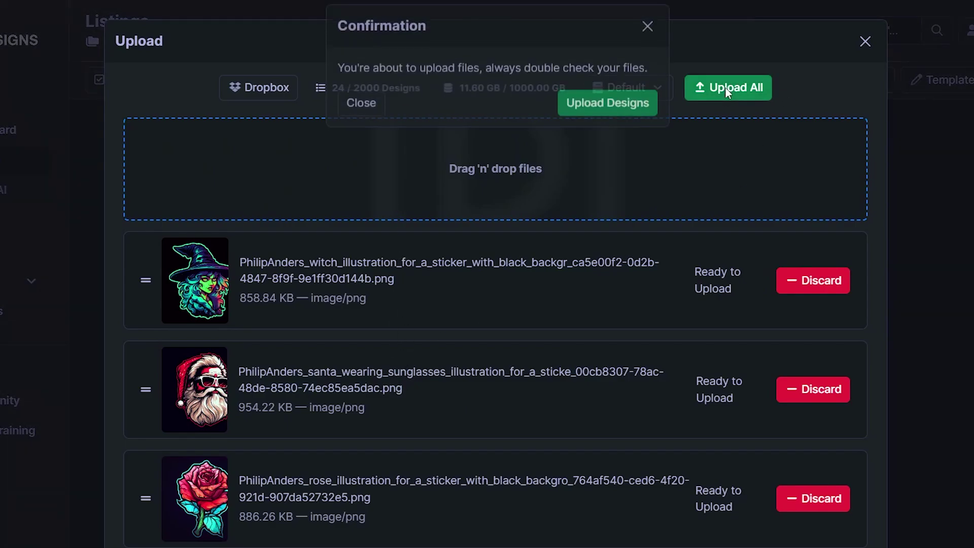
pyautogui.click(633, 120)
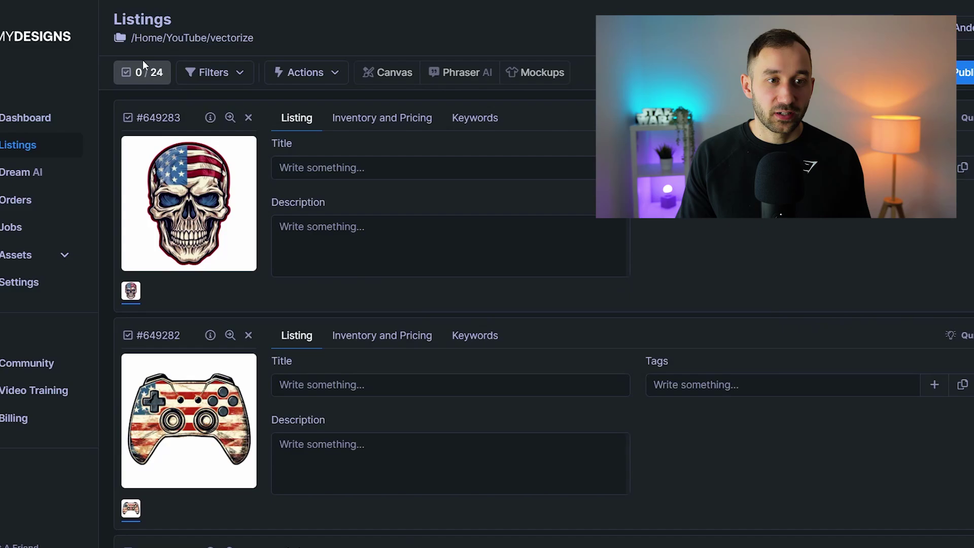
# Step: Select all 24 listings and open the Actions dropdown down to Image Utility
pyautogui.click(173, 65)
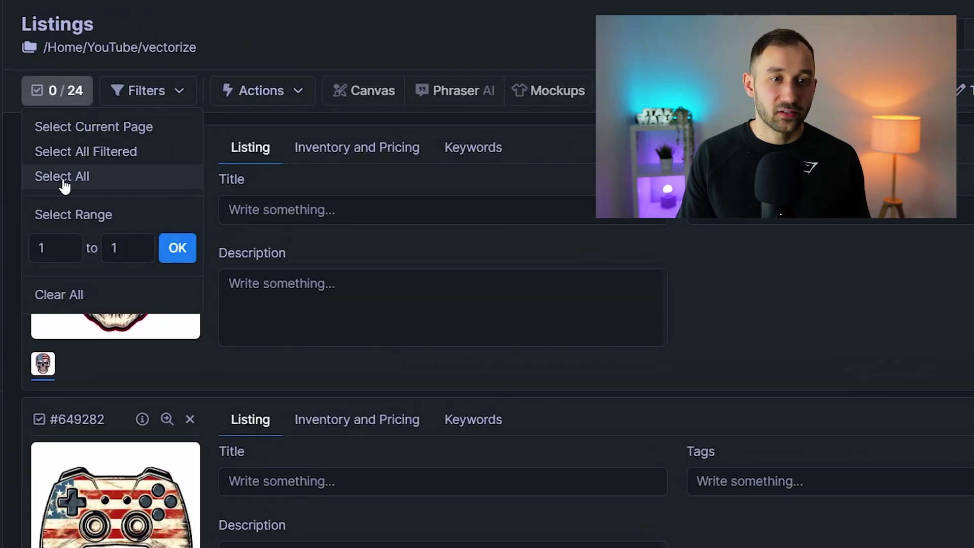
pyautogui.click(110, 186)
pyautogui.scroll(-7, 100, 208)
pyautogui.scroll(7, 129, 257)
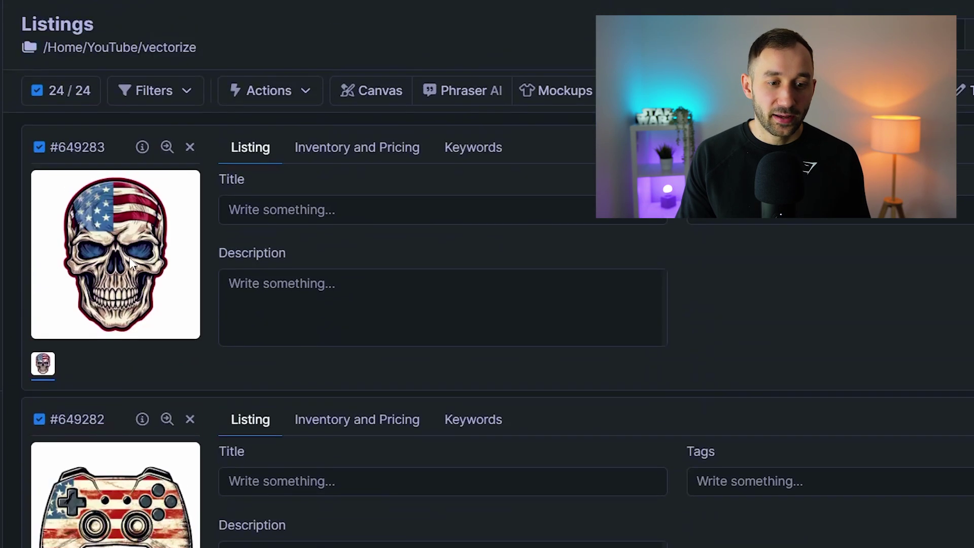
pyautogui.click(281, 100)
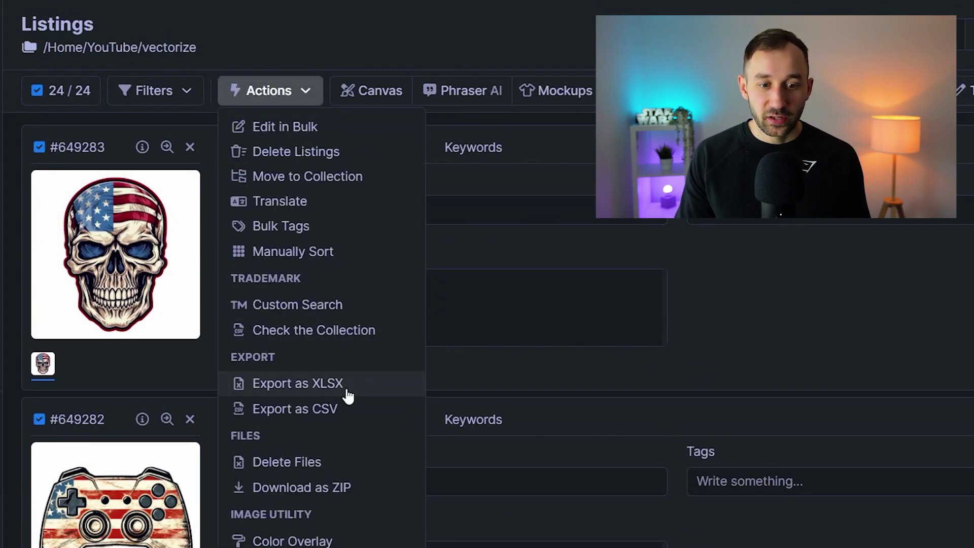
pyautogui.scroll(-4, 349, 398)
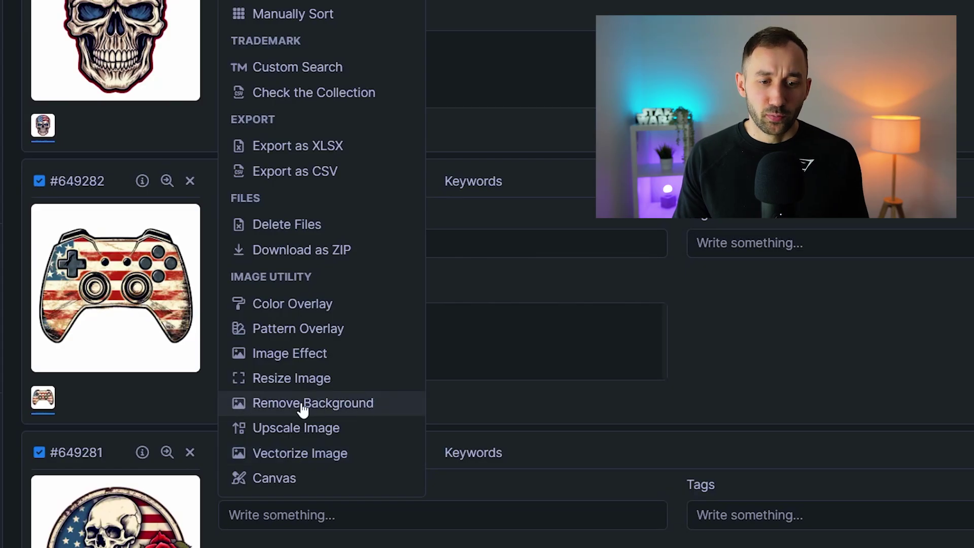
# Step: For Remove Background, keep Default as input and add a new 'No Background' output slot
pyautogui.click(314, 404)
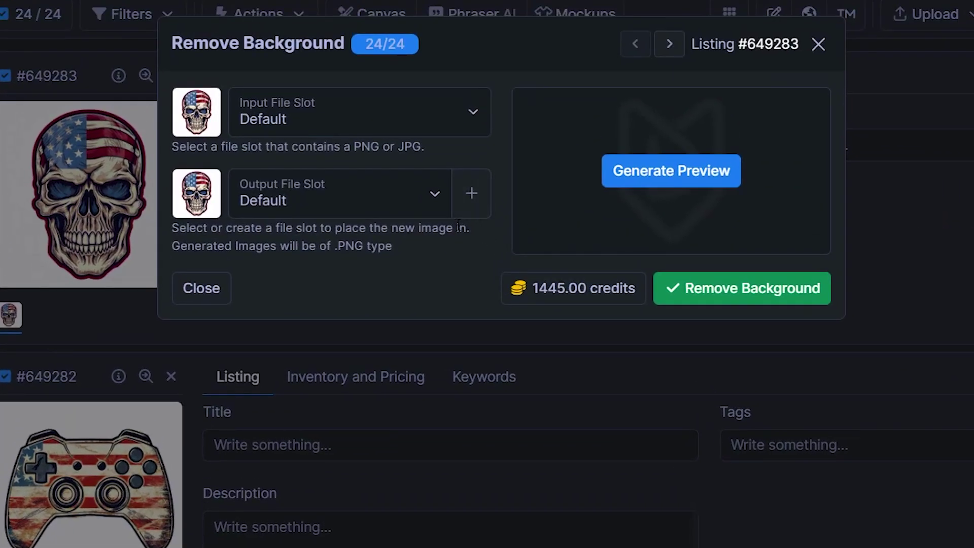
pyautogui.click(284, 117)
pyautogui.click(282, 116)
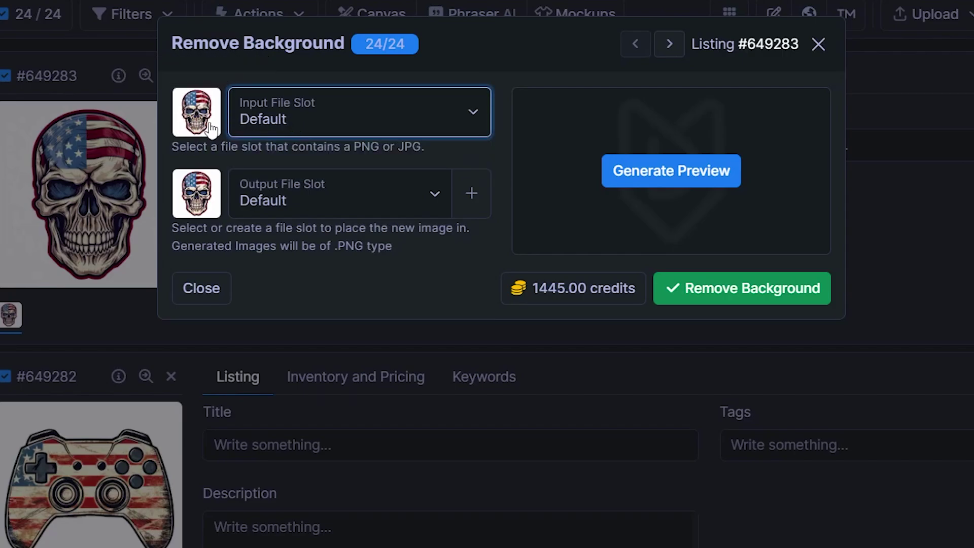
pyautogui.click(472, 203)
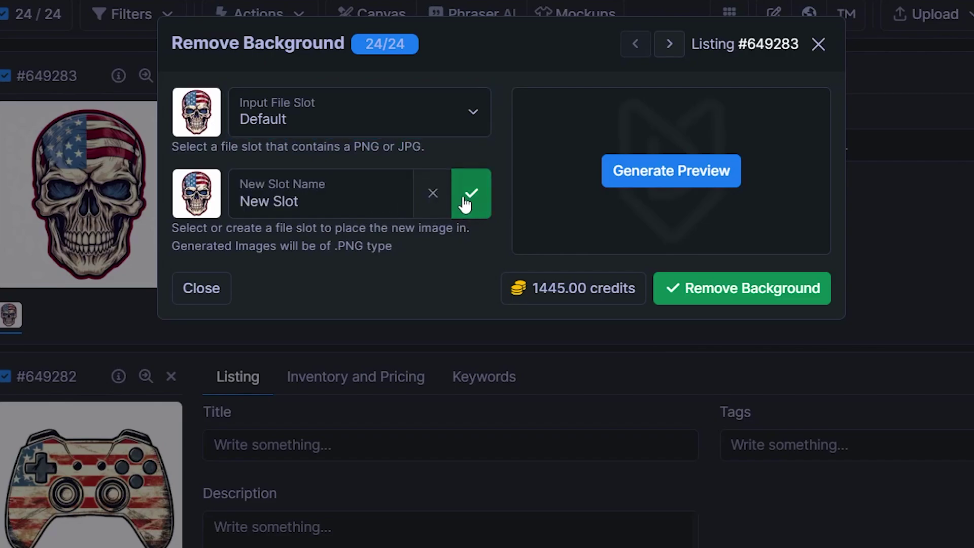
pyautogui.click(472, 197)
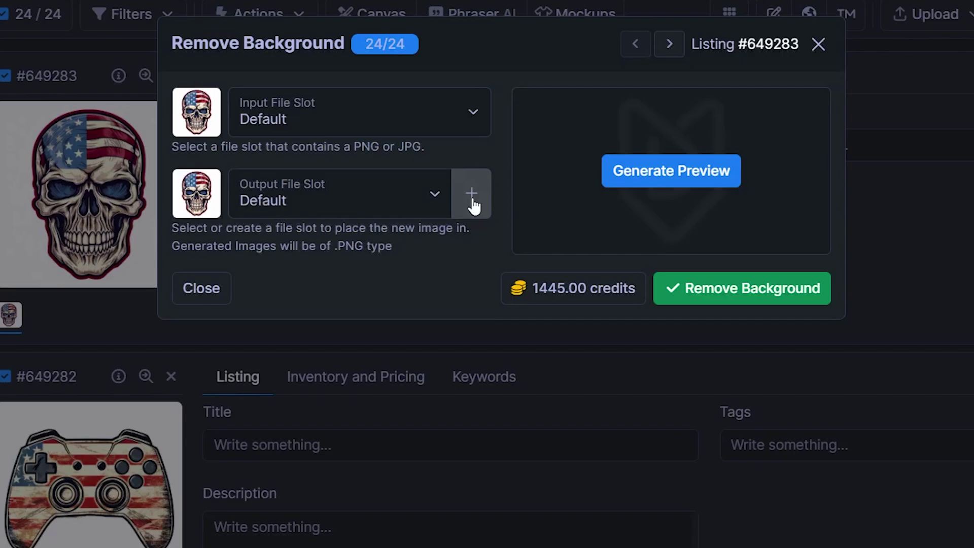
pyautogui.click(473, 204)
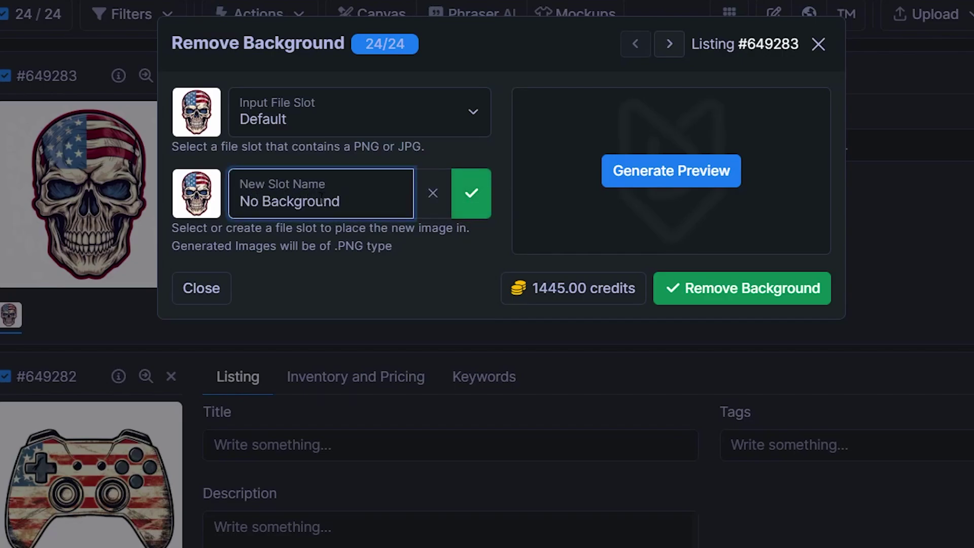
pyautogui.click(473, 201)
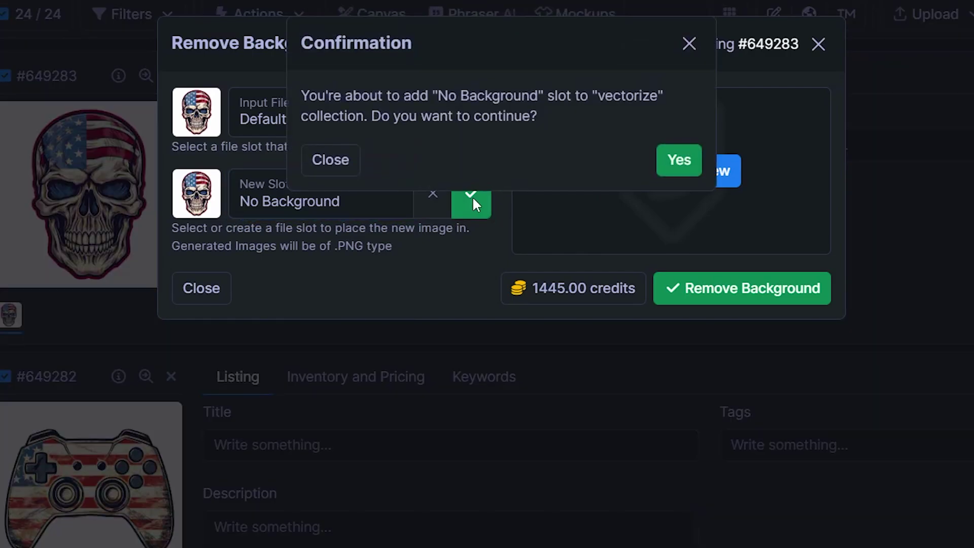
pyautogui.click(679, 161)
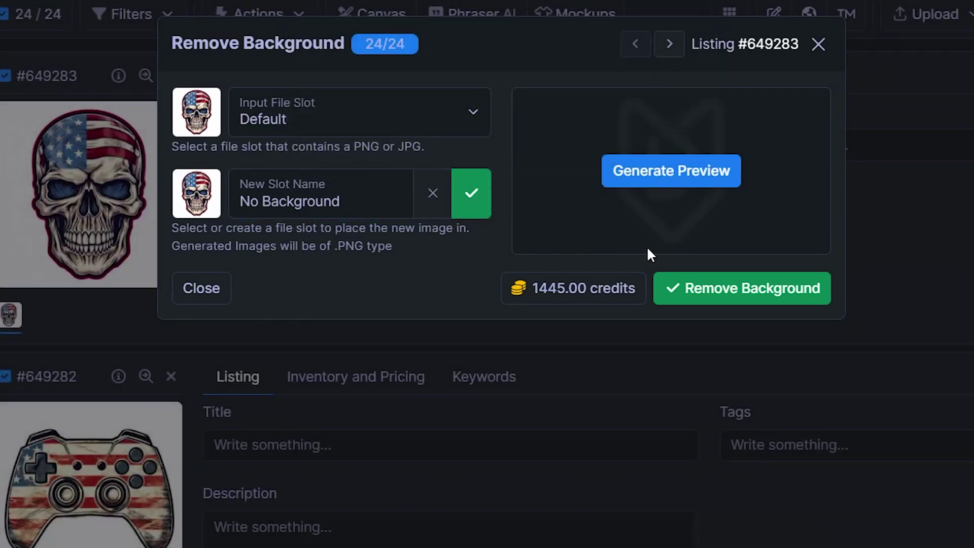
# Step: Run background removal into No Background for all 24 listings, spending 24 credits
pyautogui.click(434, 199)
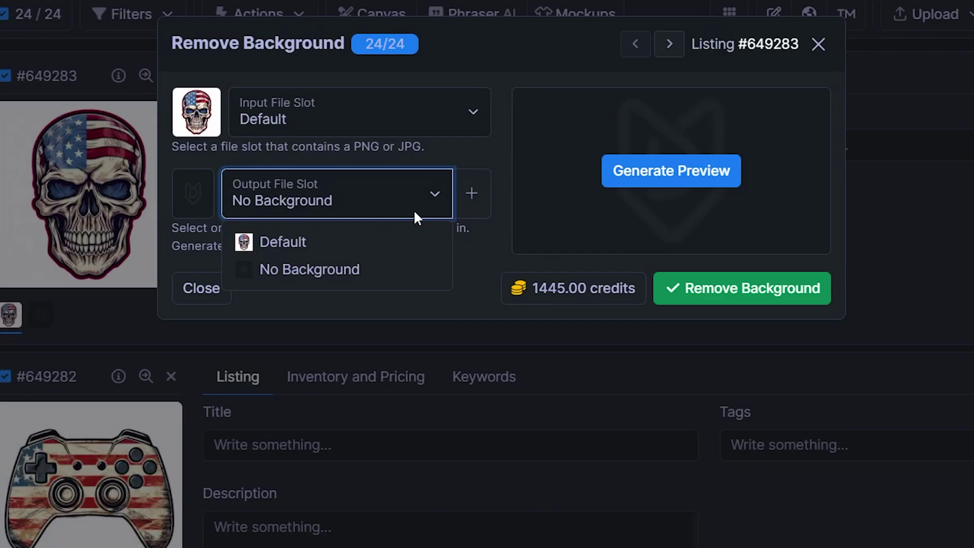
pyautogui.click(413, 208)
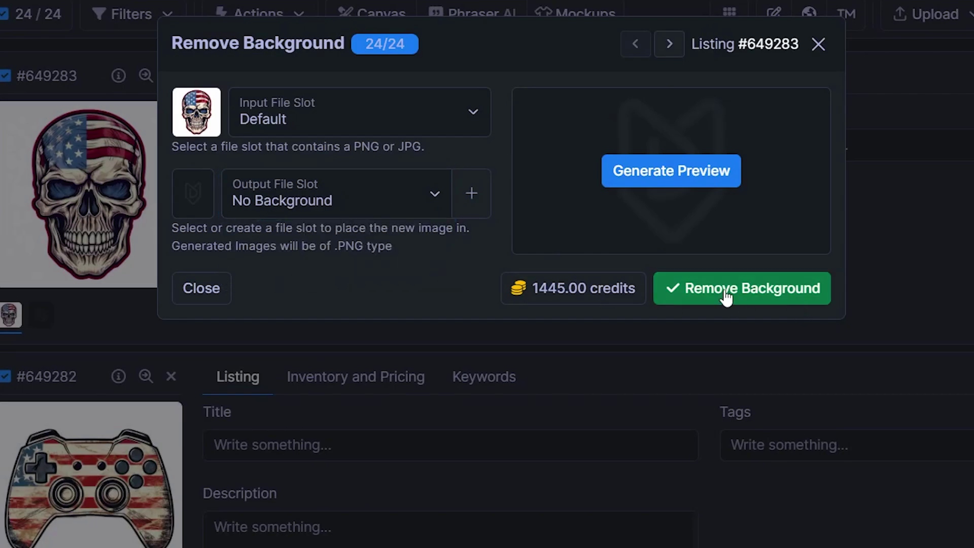
pyautogui.click(711, 292)
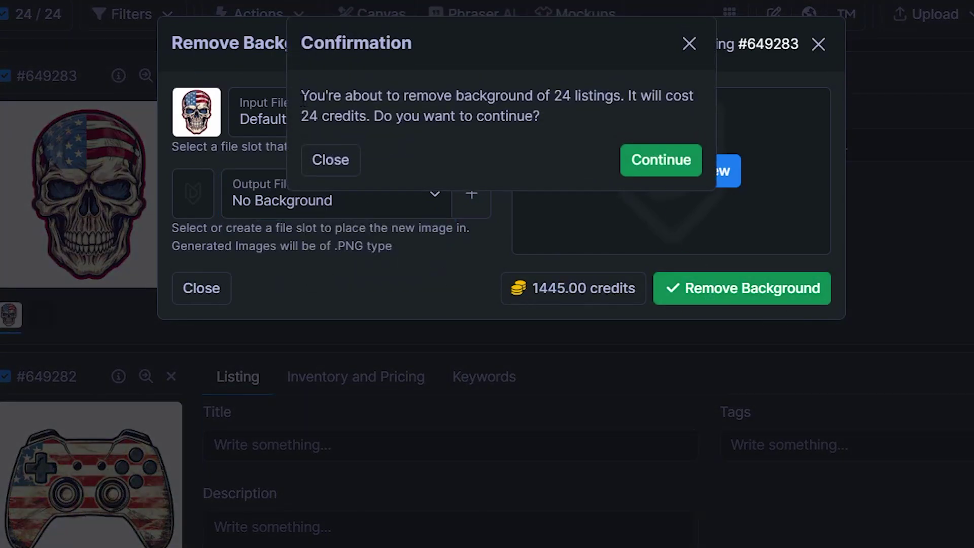
pyautogui.click(678, 160)
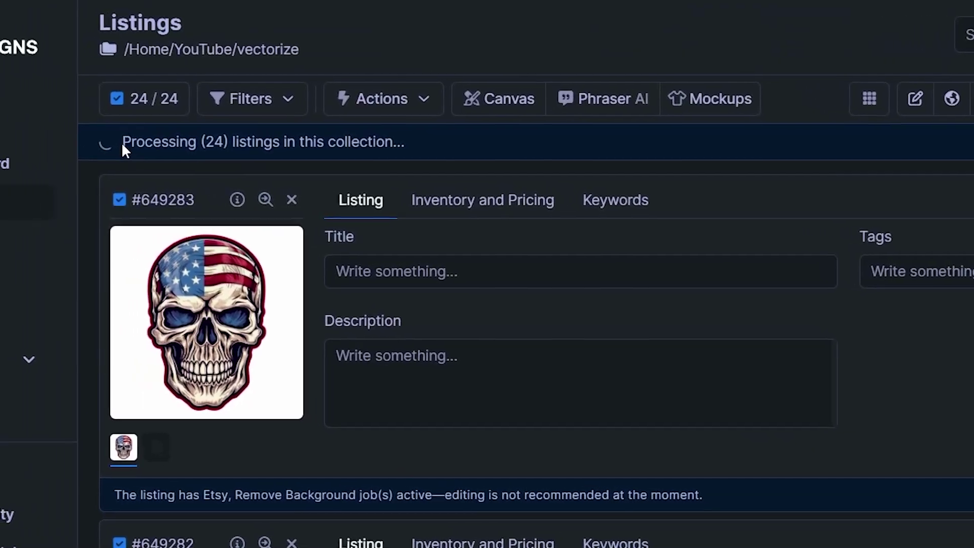
pyautogui.moveTo(123, 145); pyautogui.dragTo(406, 143)
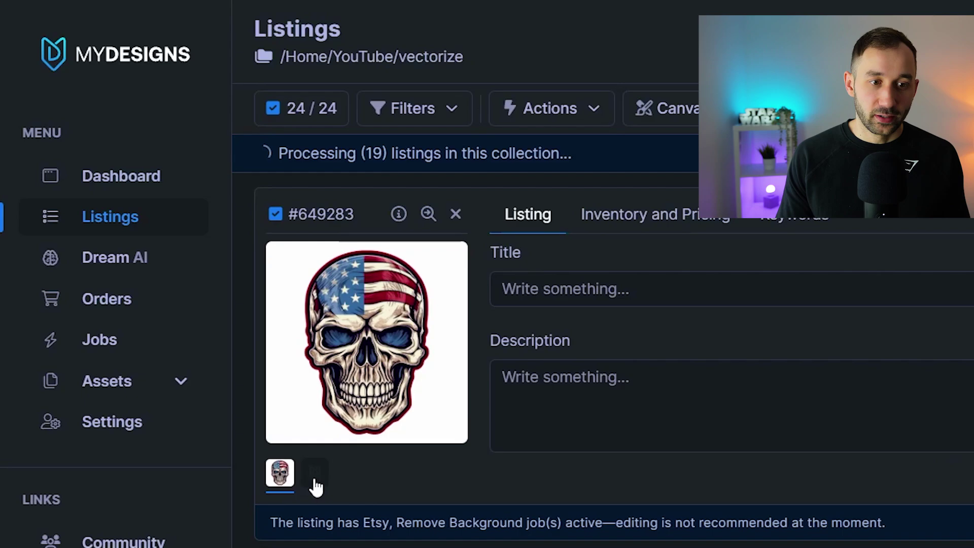
# Step: Review the transparent-background images in grid view, then open the Actions dropdown
pyautogui.click(320, 447)
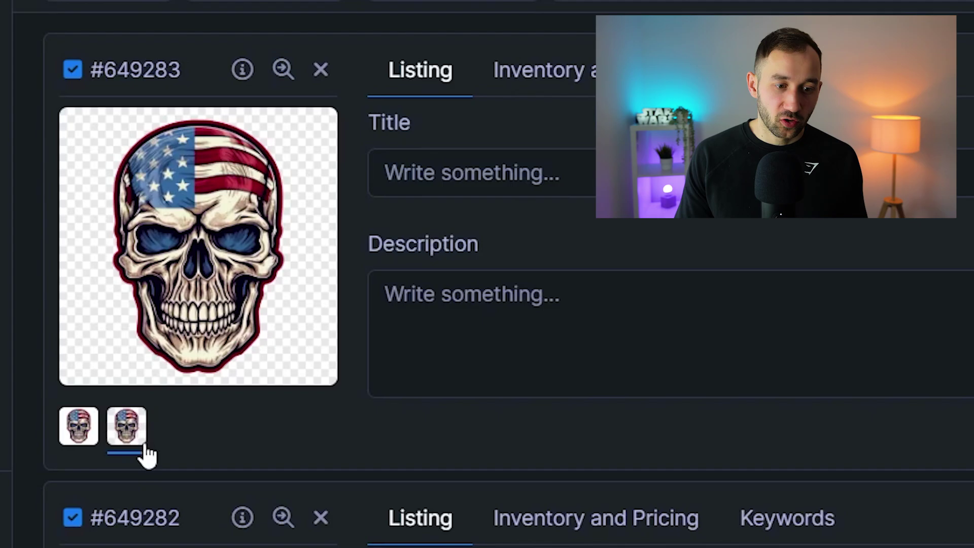
pyautogui.click(526, 123)
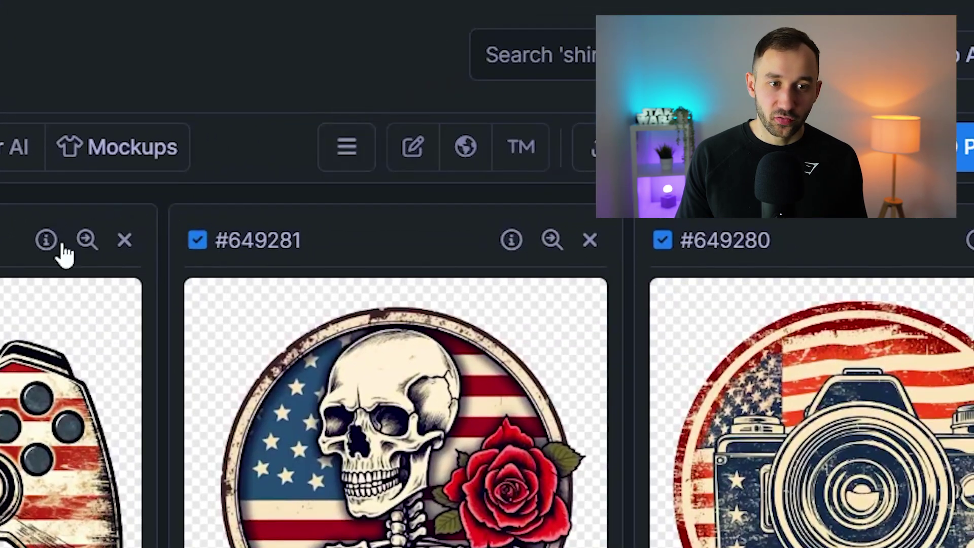
pyautogui.scroll(-10, 65, 255)
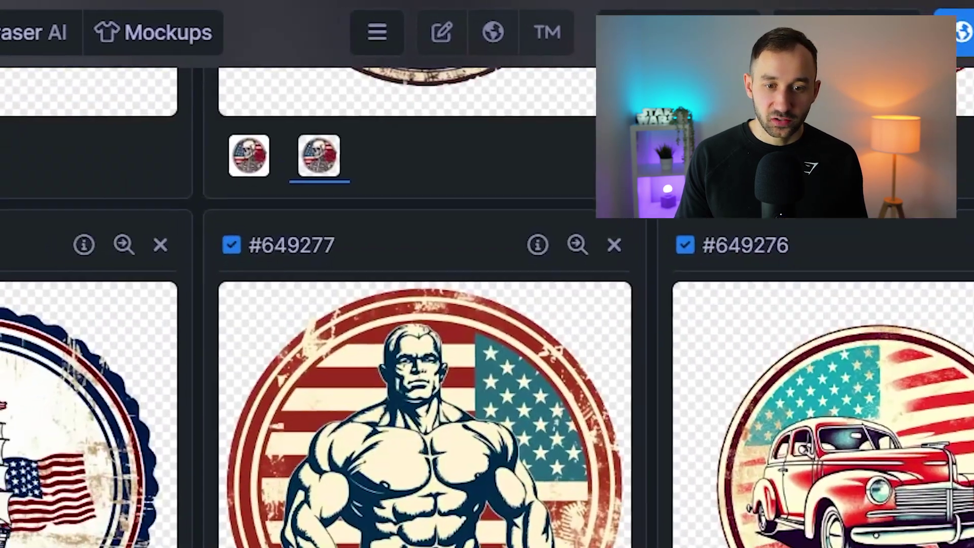
pyautogui.scroll(-3, 487, 305)
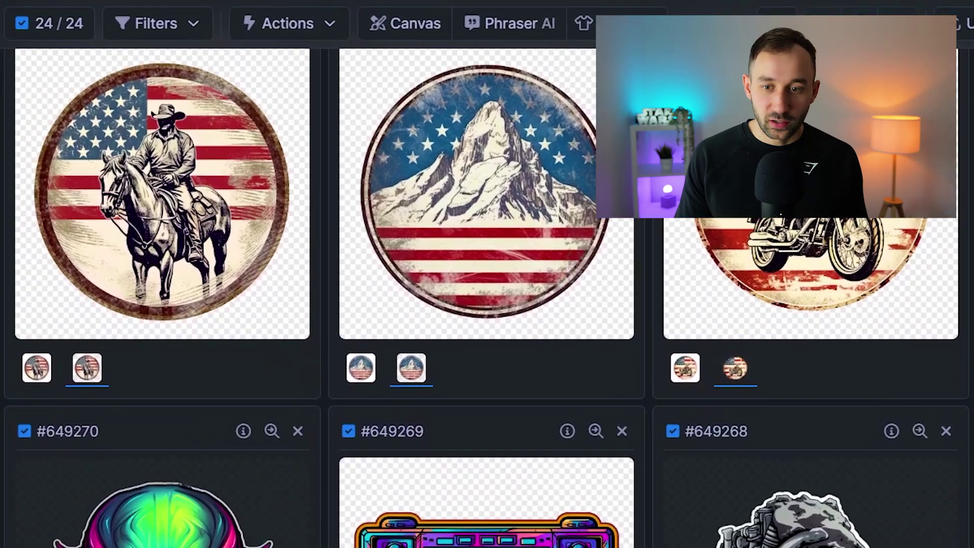
pyautogui.scroll(10, 487, 304)
pyautogui.scroll(5, 325, 304)
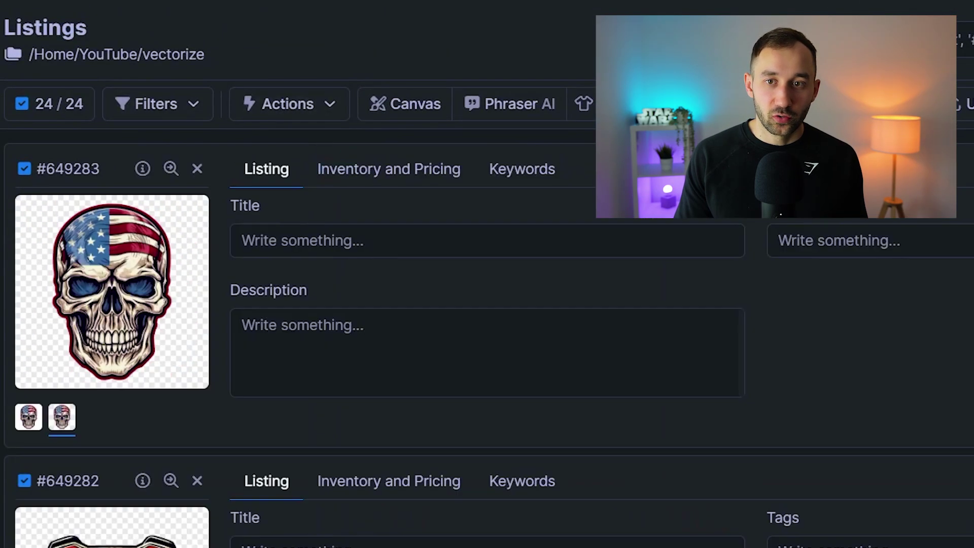
pyautogui.click(238, 106)
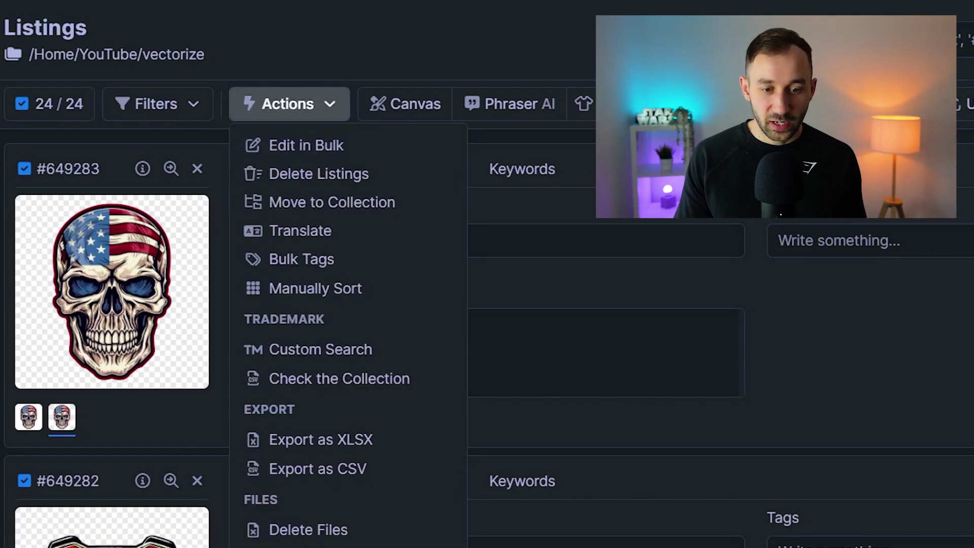
pyautogui.scroll(-6, 365, 482)
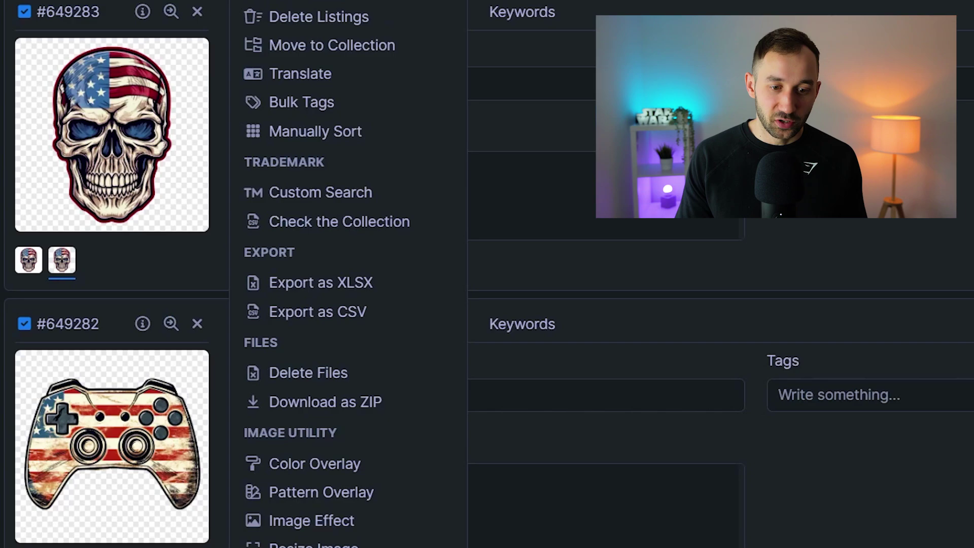
# Step: In Vectorize Image, set the input file slot to No Background
pyautogui.click(367, 483)
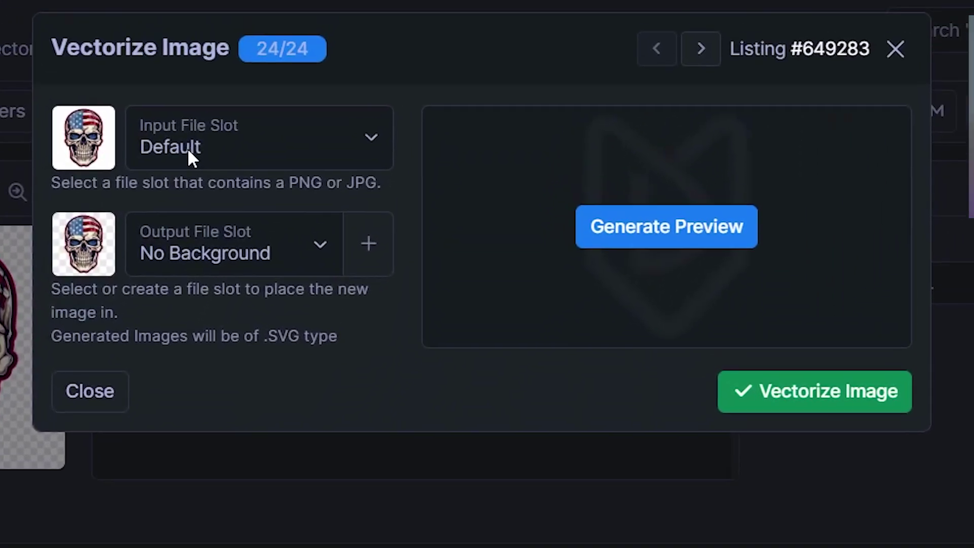
pyautogui.click(189, 154)
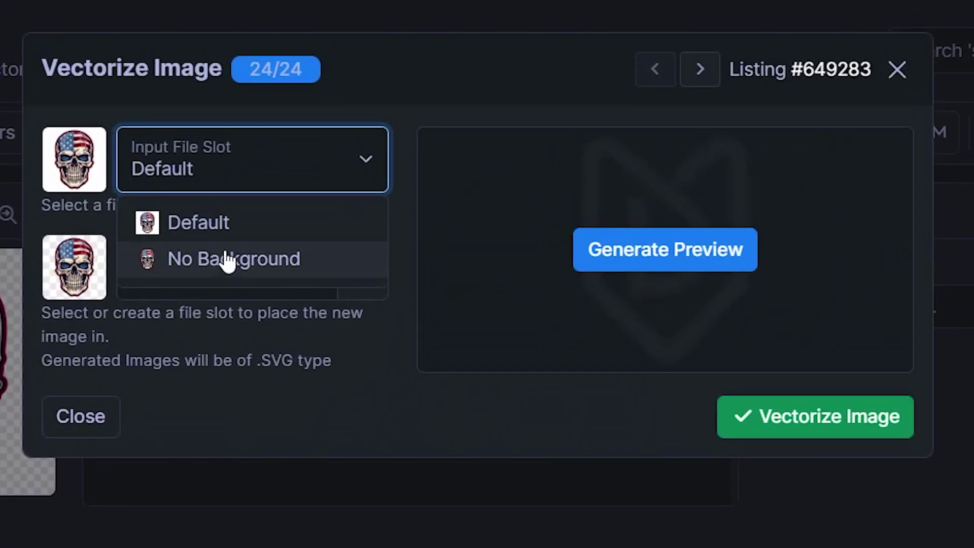
pyautogui.click(230, 269)
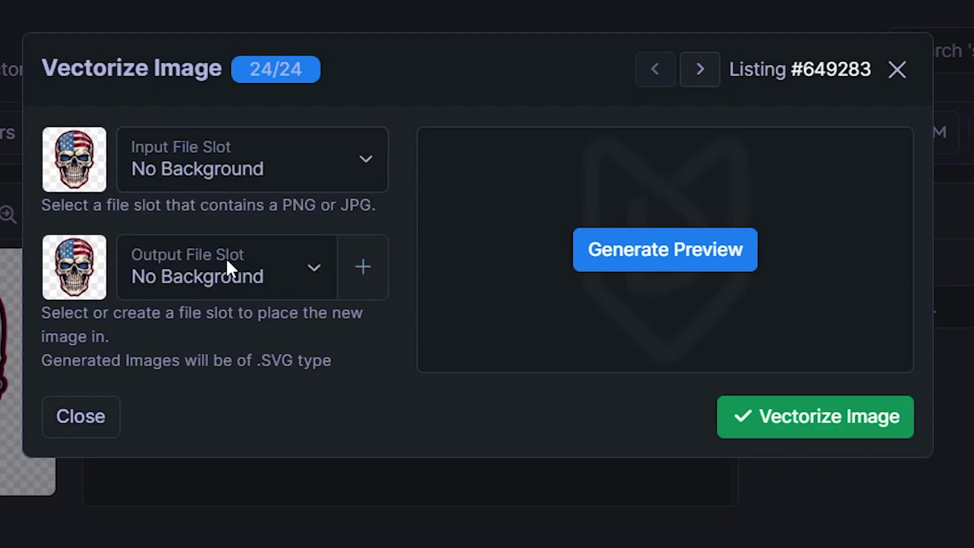
pyautogui.click(204, 174)
pyautogui.click(219, 171)
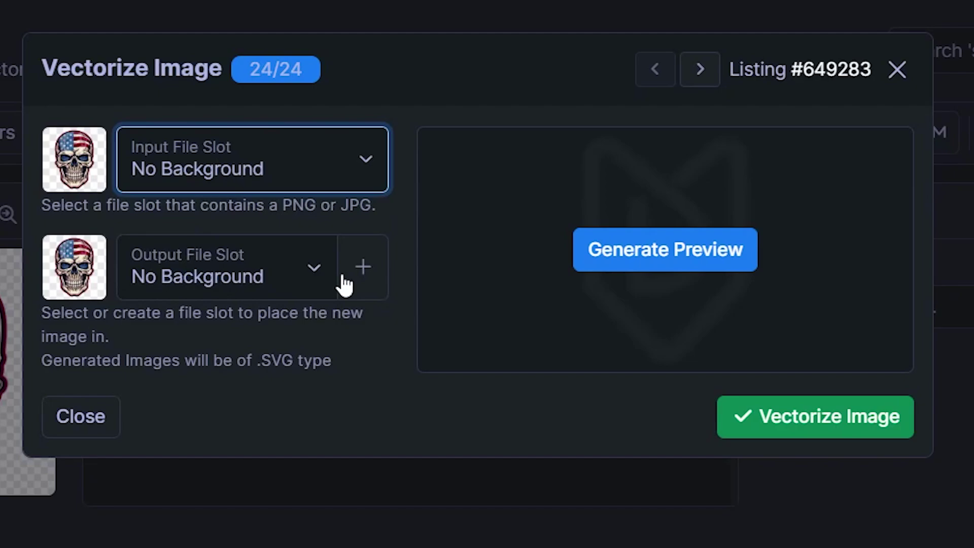
# Step: Add a new 'SVG' output slot and start vectorizing all 24 listings
pyautogui.click(363, 267)
pyautogui.click(258, 273)
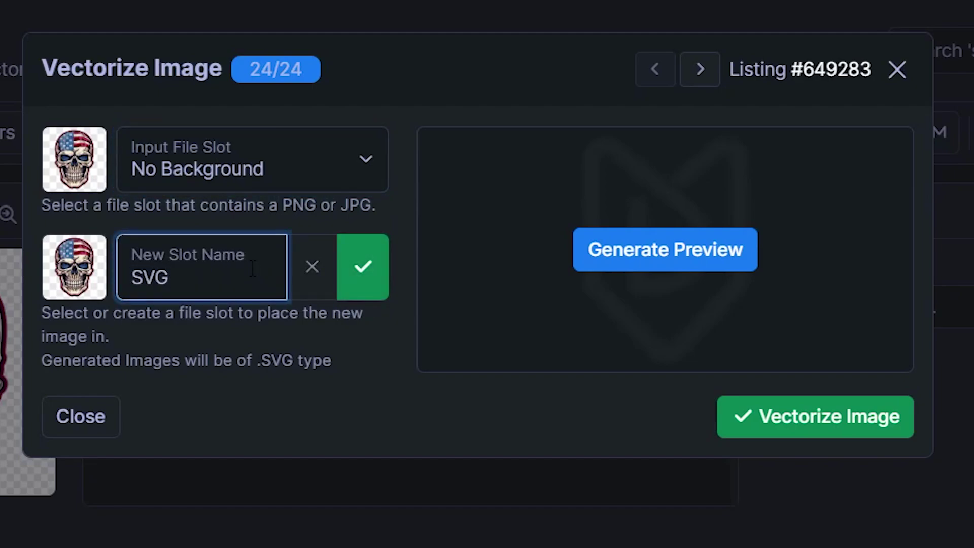
pyautogui.write('SVG')
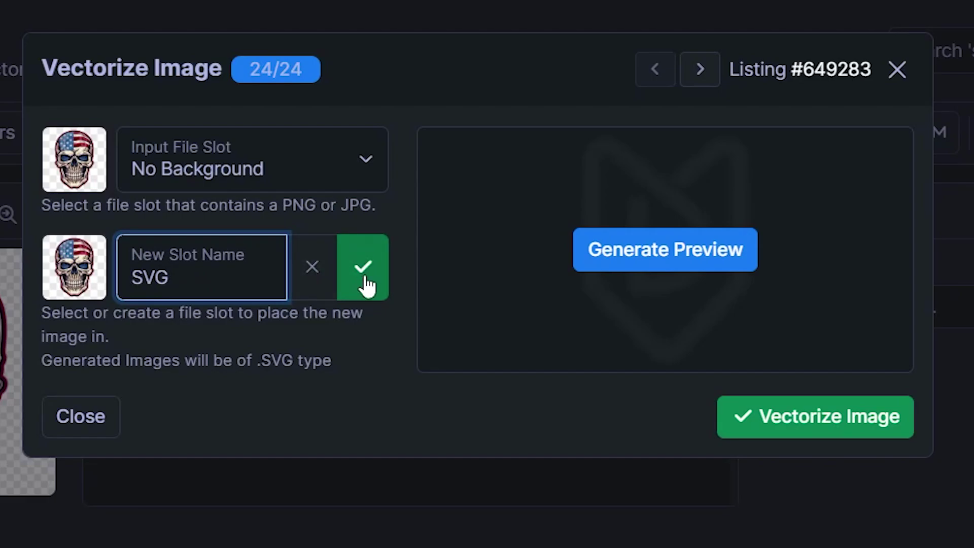
pyautogui.click(364, 278)
pyautogui.click(730, 229)
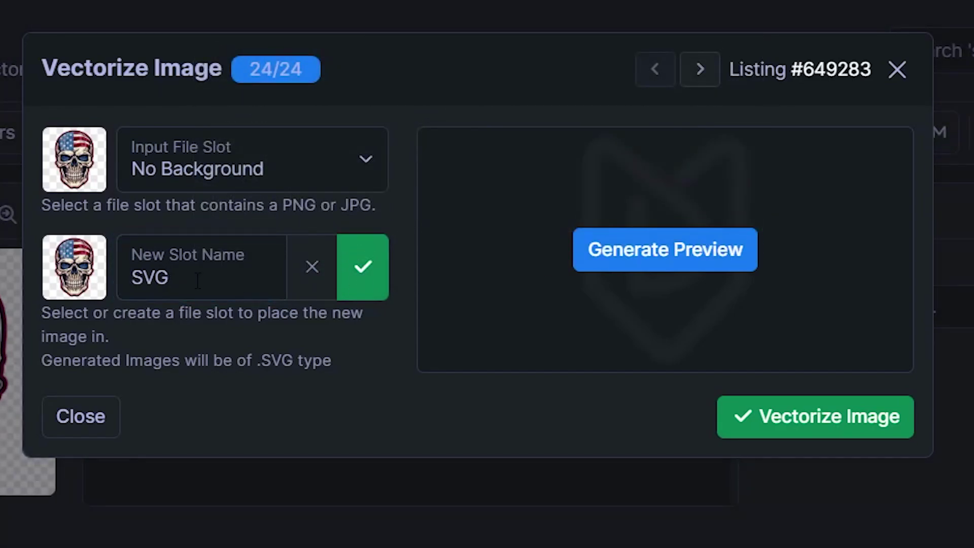
pyautogui.click(805, 421)
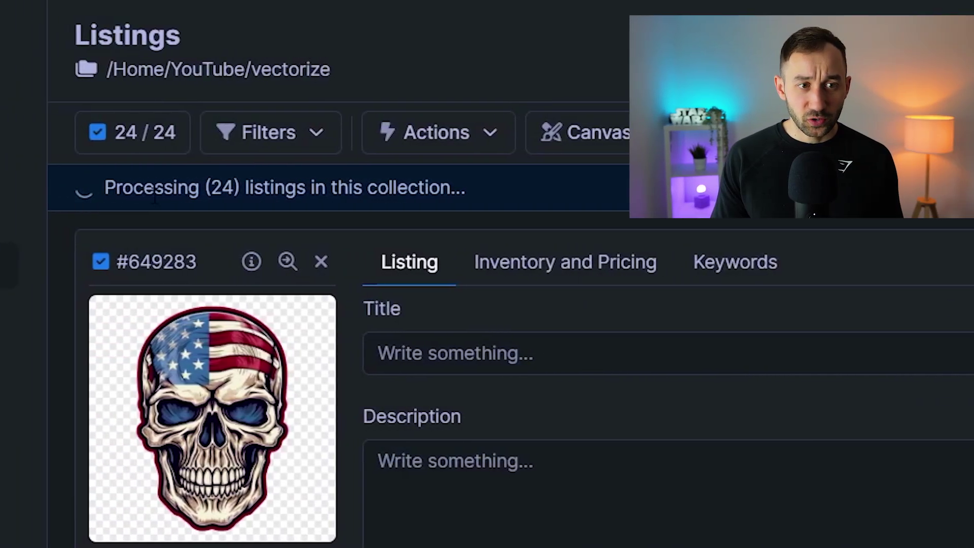
# Step: Scroll through the listings to confirm each one now has its SVG thumbnail
pyautogui.moveTo(155, 201); pyautogui.dragTo(510, 217)
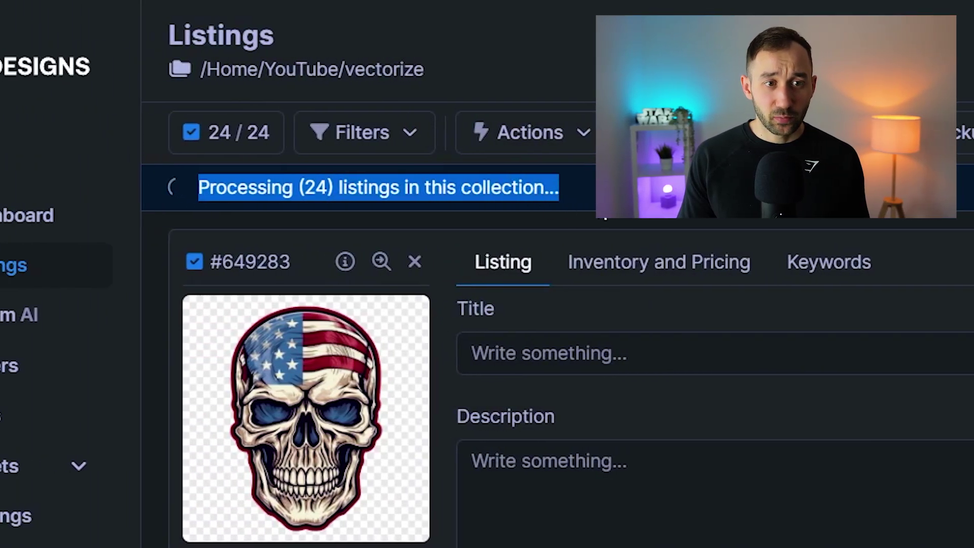
pyautogui.click(417, 467)
pyautogui.scroll(-10, 340, 468)
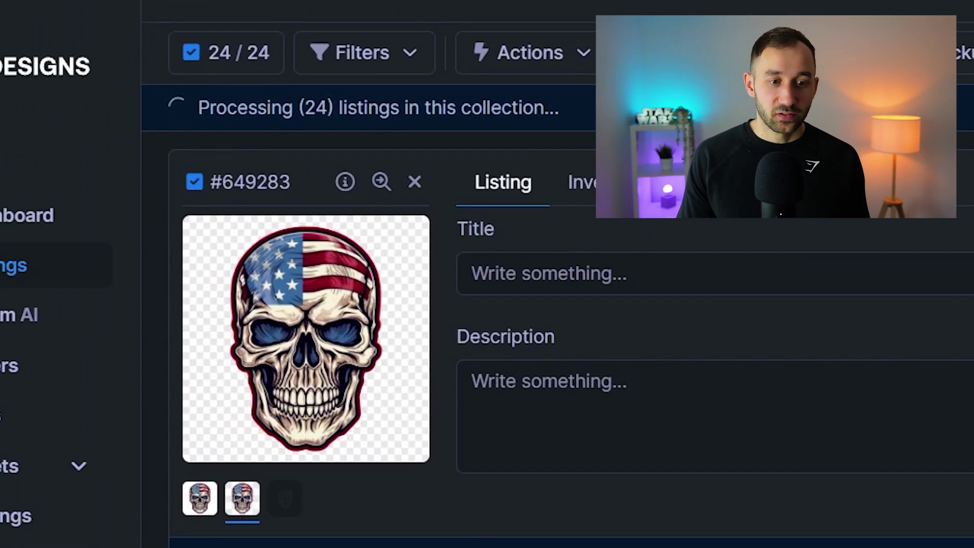
pyautogui.scroll(-15, 321, 409)
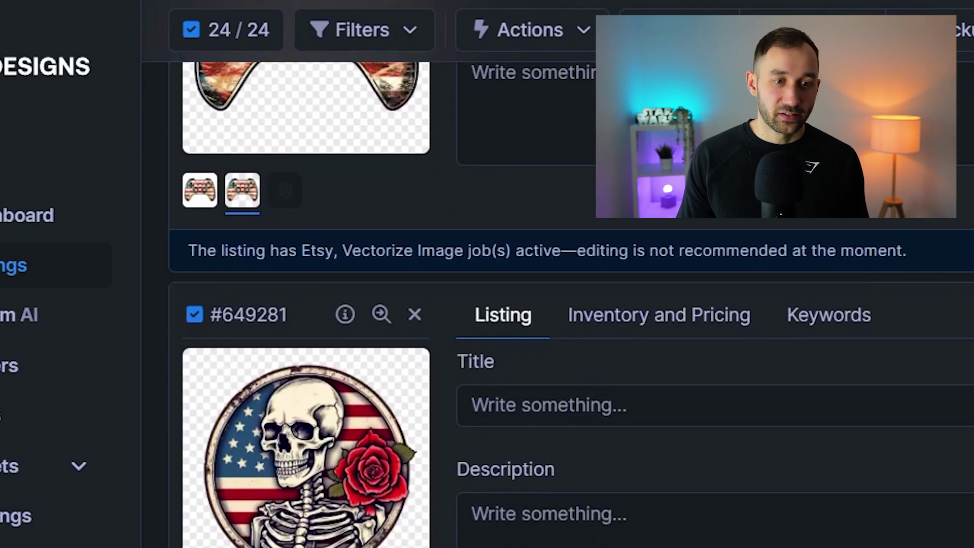
pyautogui.scroll(-5, 264, 327)
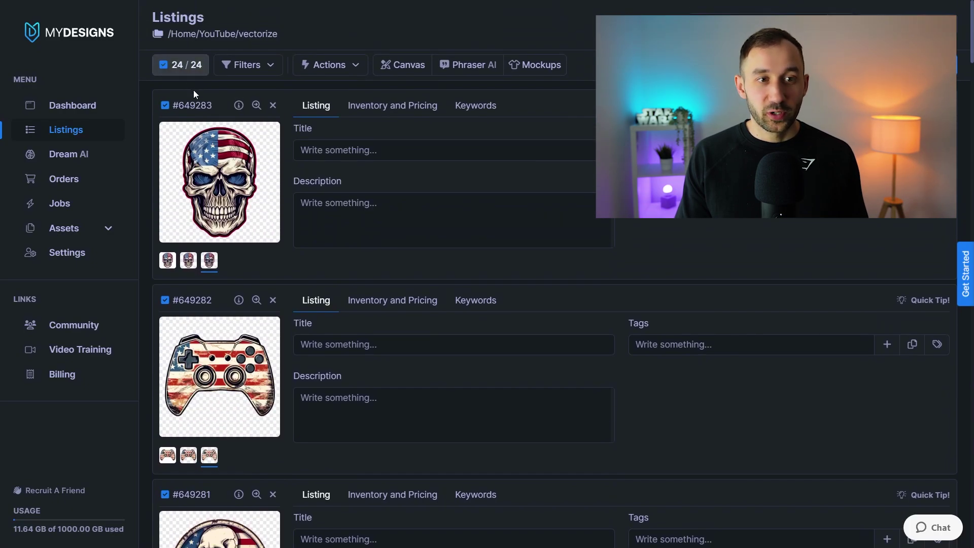
# Step: Look at the bulk ZIP download options for the 24 selected listings, then close them
pyautogui.click(342, 71)
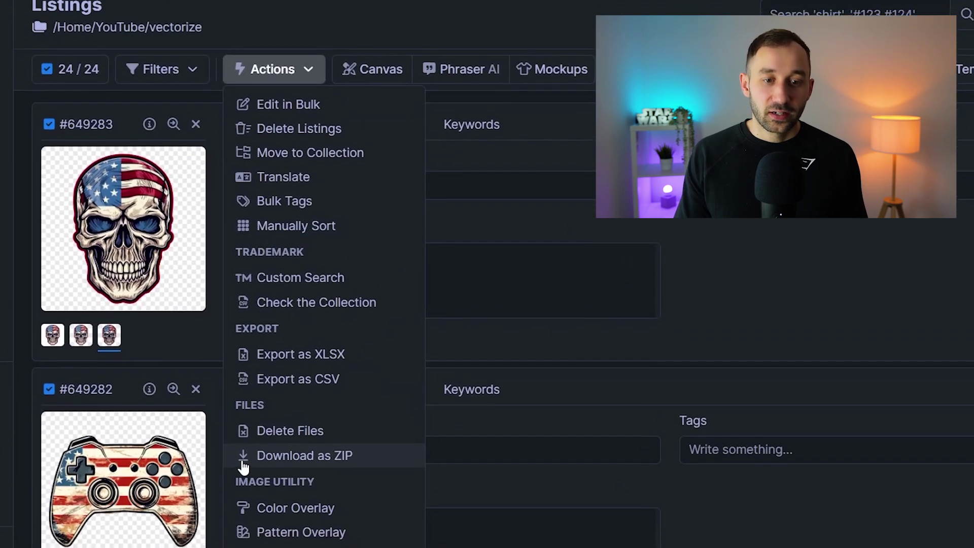
pyautogui.click(292, 462)
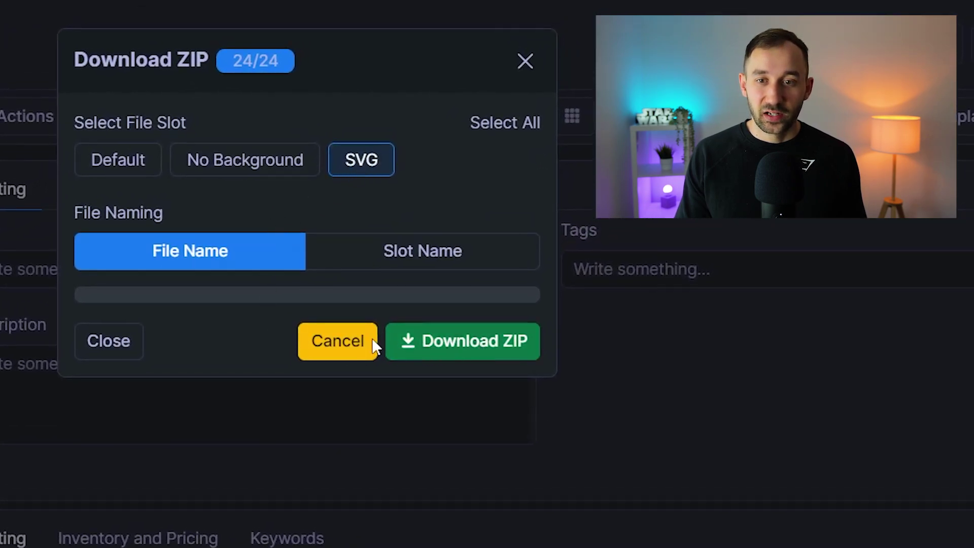
pyautogui.click(526, 62)
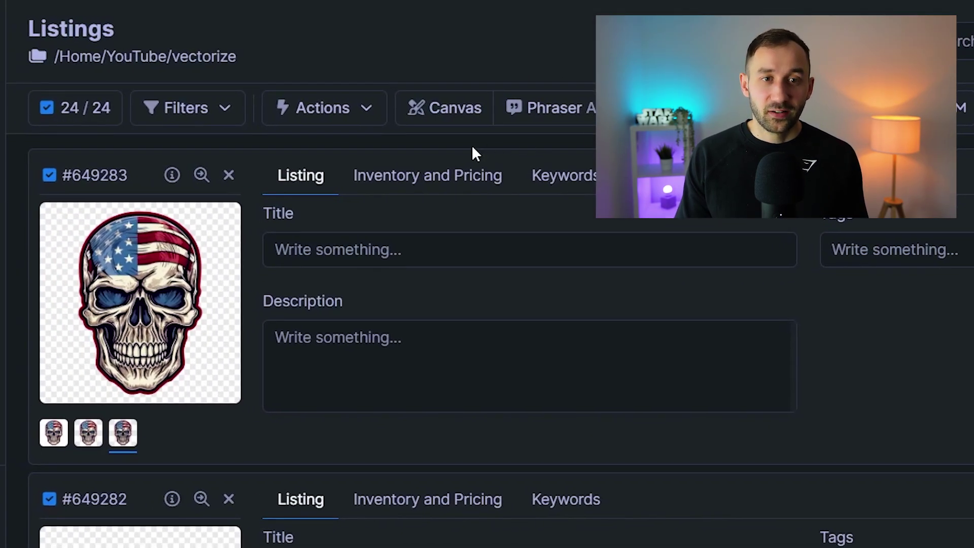
# Step: Open the Canvas editor for all 24 listings with SVG as input on a 4500×5400 canvas
pyautogui.click(457, 115)
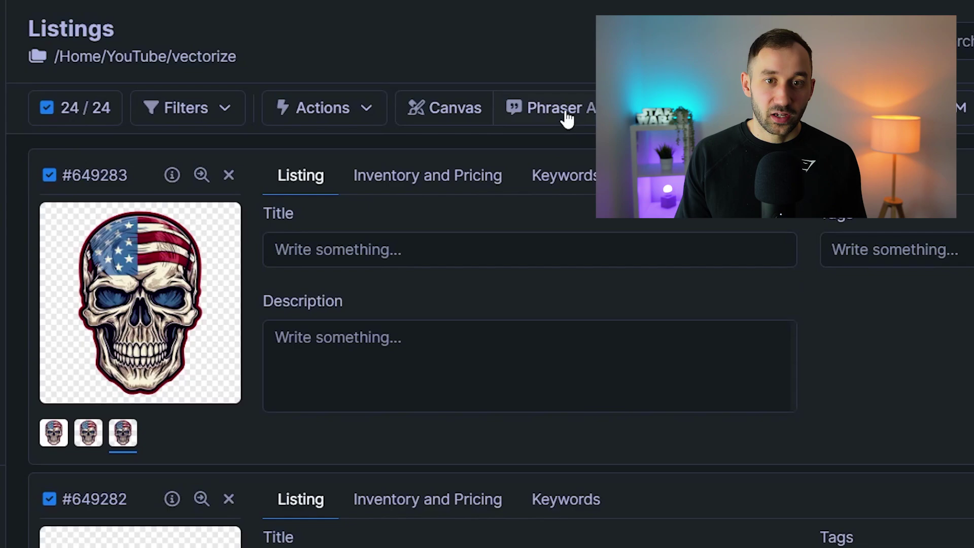
pyautogui.click(457, 108)
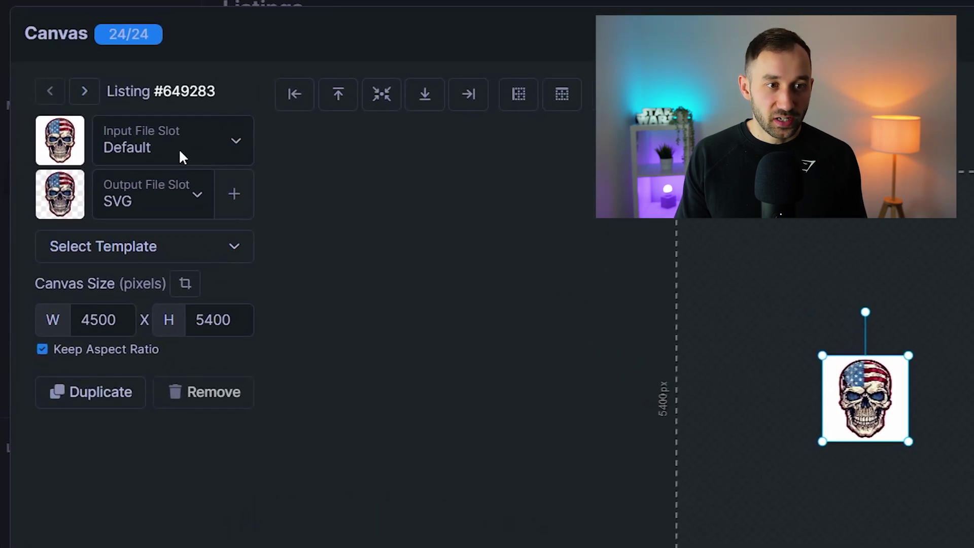
pyautogui.click(179, 153)
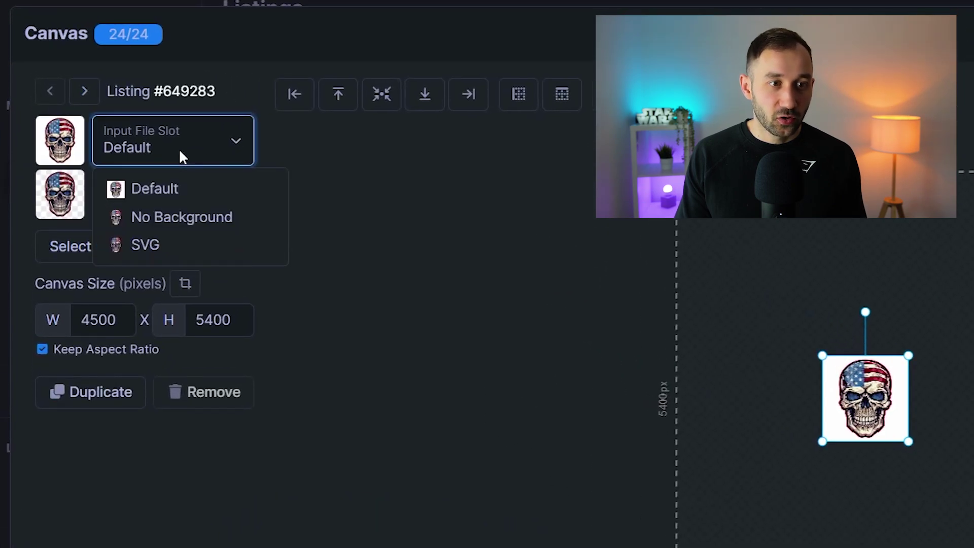
pyautogui.click(145, 248)
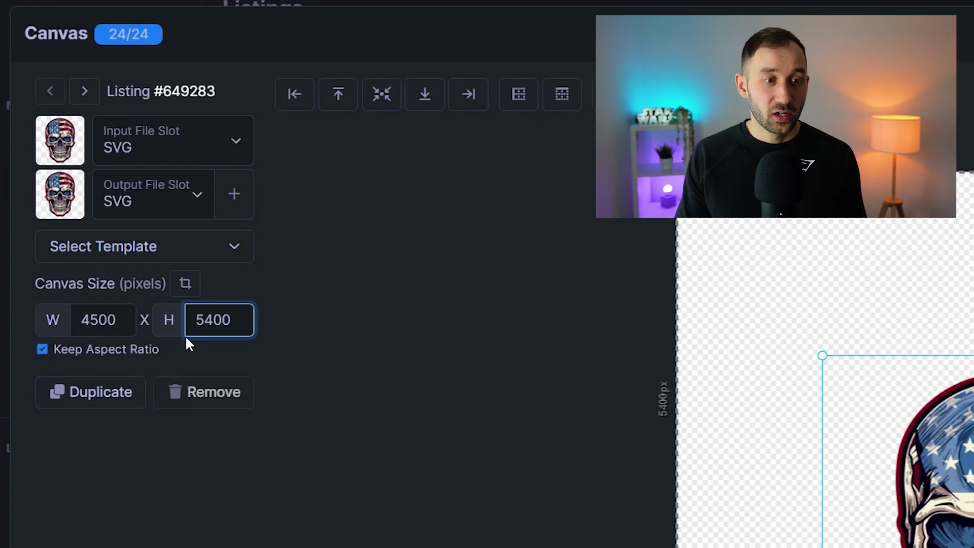
pyautogui.click(92, 304)
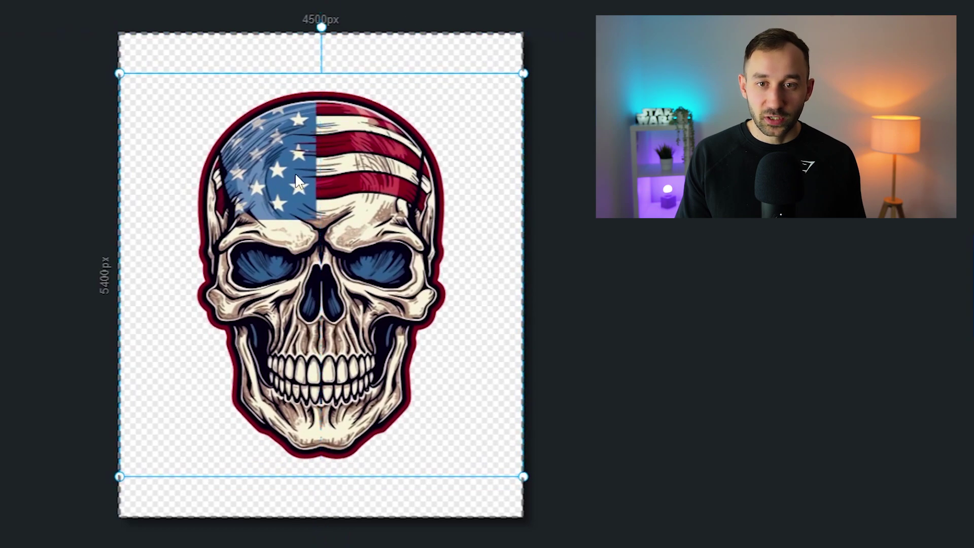
# Step: Reposition the skull and centre it horizontally and vertically on the canvas
pyautogui.moveTo(335, 243)
pyautogui.mouseDown()
pyautogui.moveTo(325, 205)
pyautogui.moveTo(236, 182)
pyautogui.moveTo(194, 157)
pyautogui.moveTo(326, 272)
pyautogui.moveTo(329, 234)
pyautogui.moveTo(332, 249)
pyautogui.mouseUp()
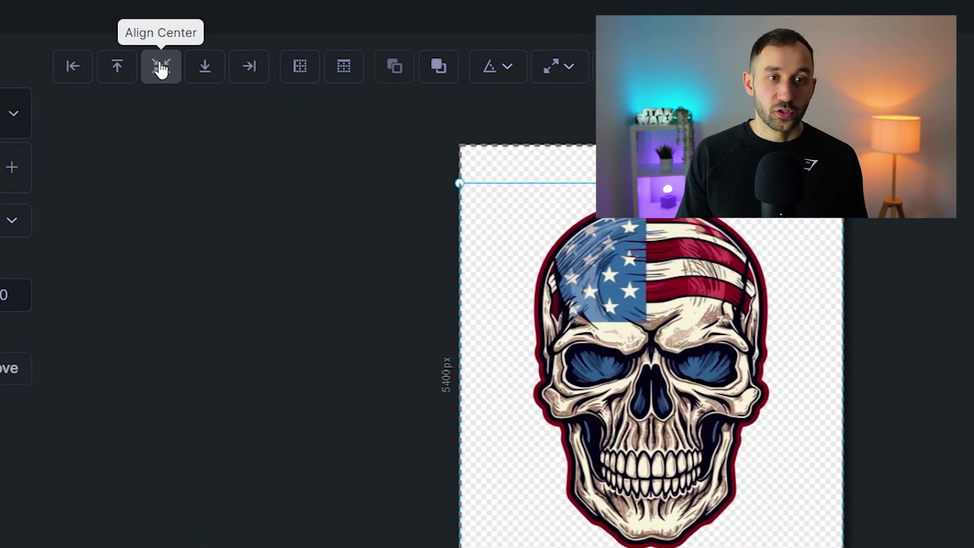
pyautogui.click(119, 70)
pyautogui.click(205, 68)
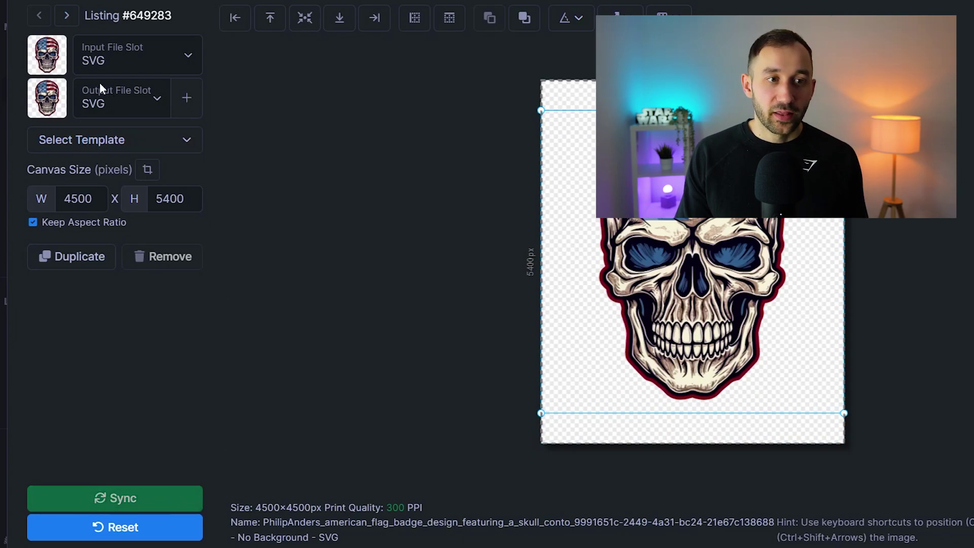
# Step: Step through the game controller and skull-with-rose listings to the camera listing
pyautogui.click(67, 17)
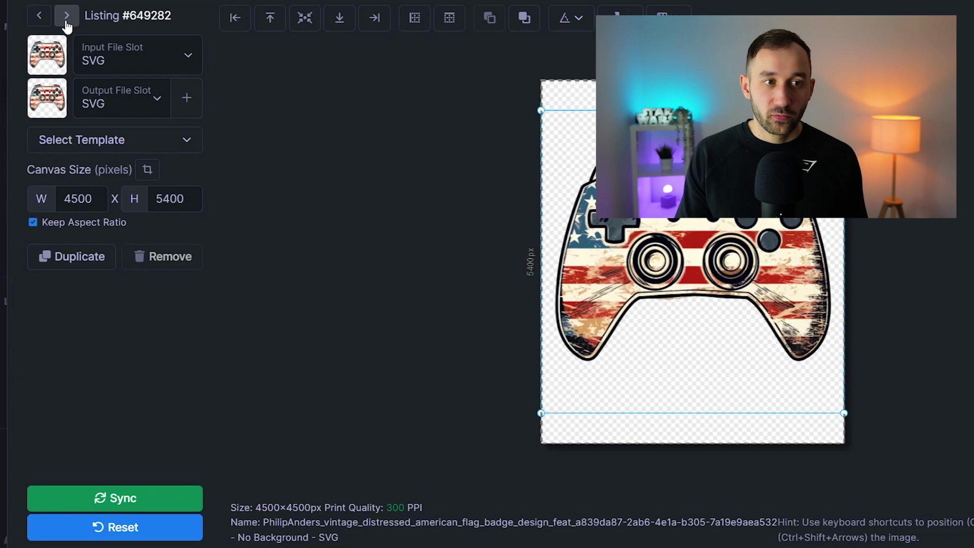
pyautogui.click(66, 20)
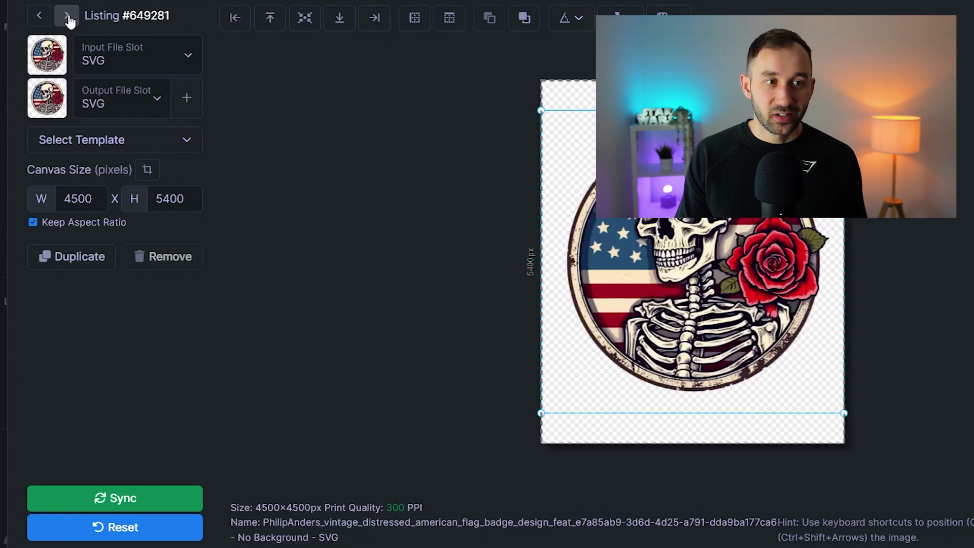
pyautogui.click(70, 19)
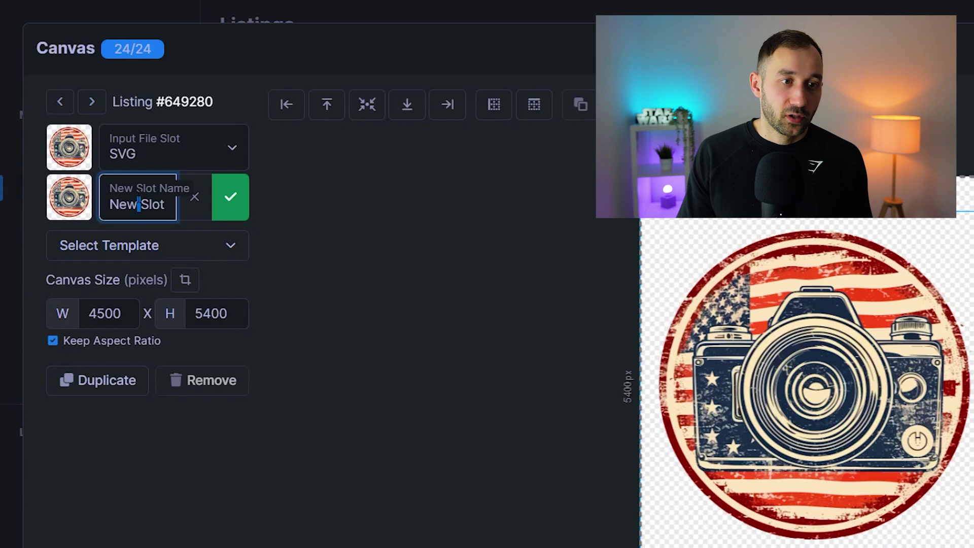
# Step: Rename the new output slot to 'PNG' and confirm its creation
pyautogui.hotkey('ctrl', 'a')
pyautogui.write('PNG')
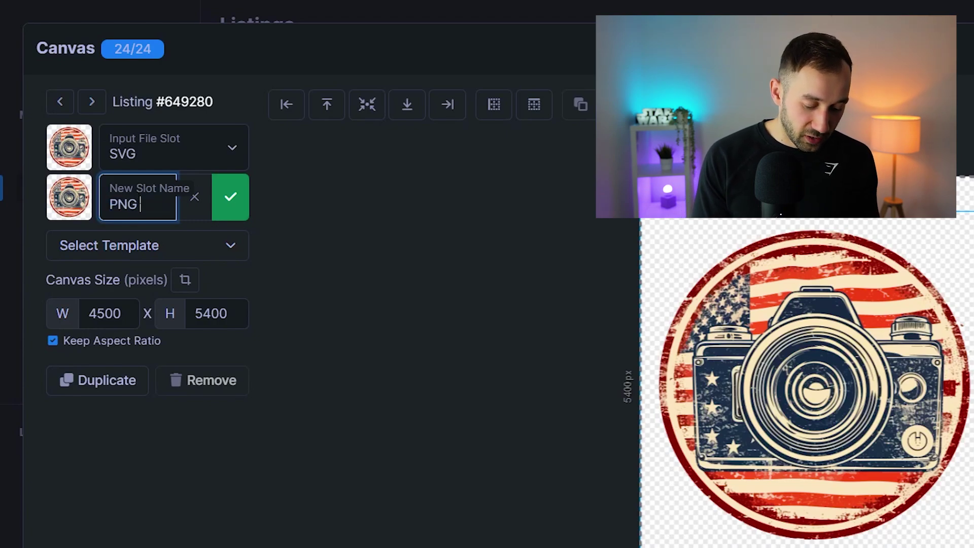
pyautogui.click(230, 200)
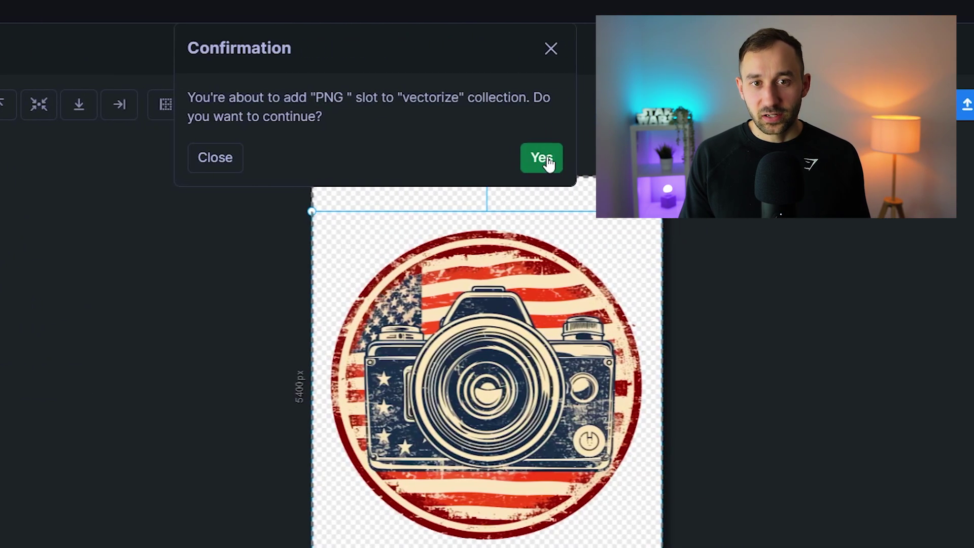
pyautogui.click(542, 159)
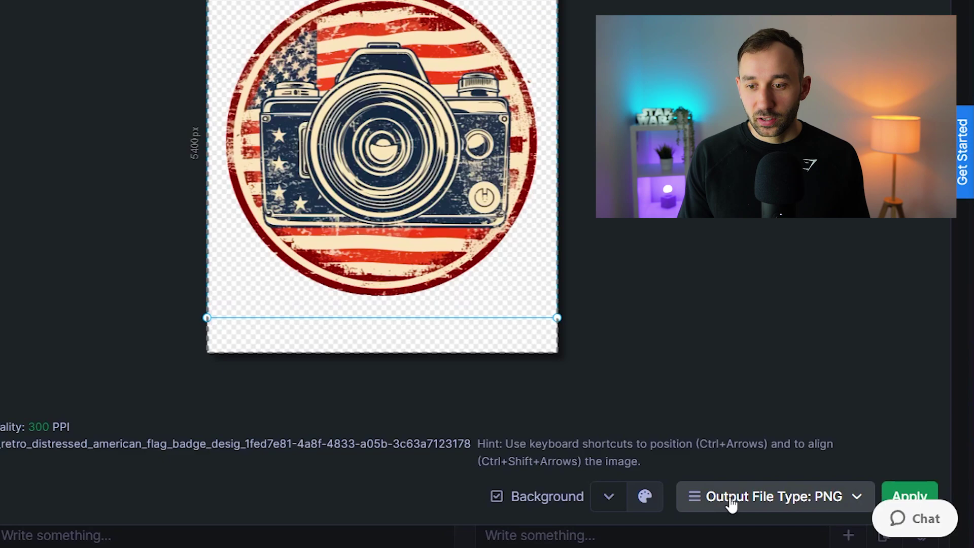
# Step: Keep PNG as the output file type and apply the canvas to all 24 listings
pyautogui.click(752, 497)
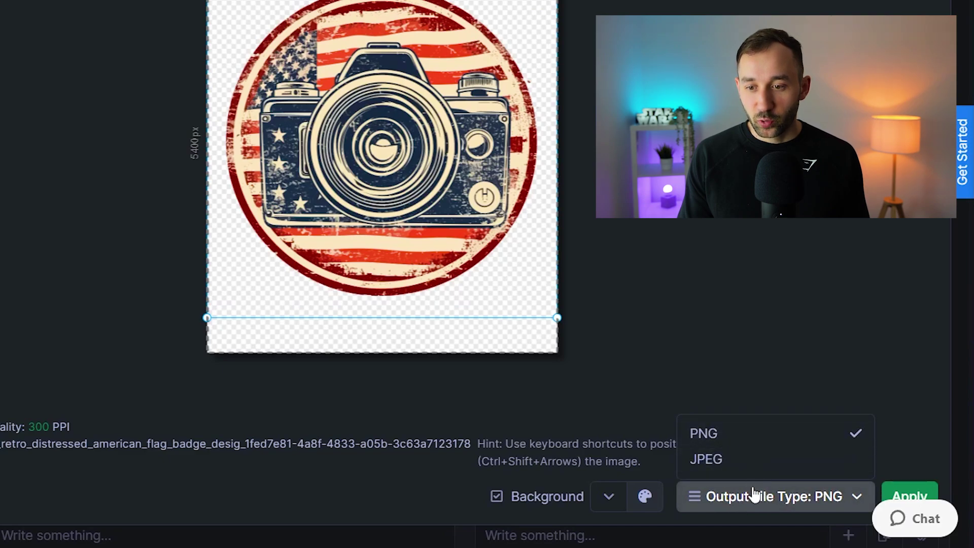
pyautogui.click(756, 503)
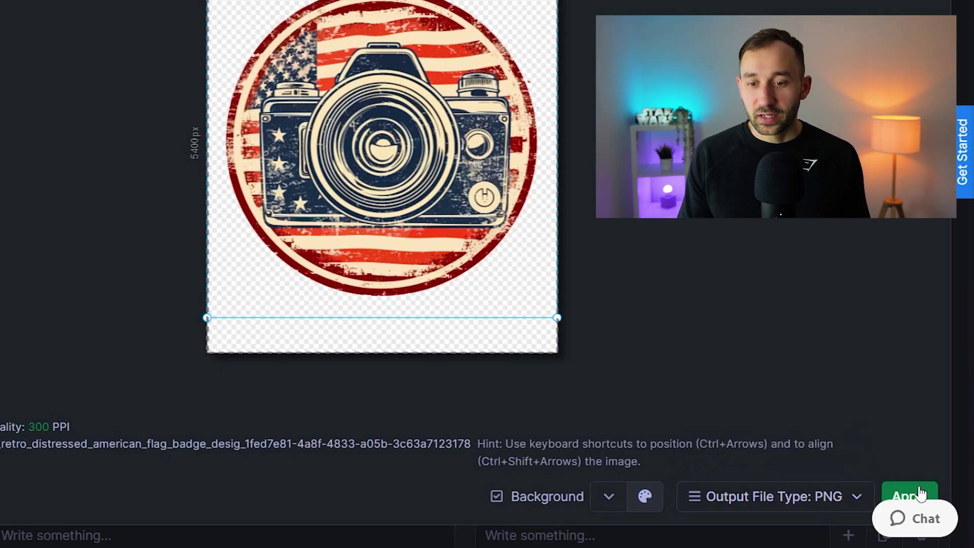
pyautogui.click(908, 496)
pyautogui.moveTo(37, 128); pyautogui.dragTo(311, 131)
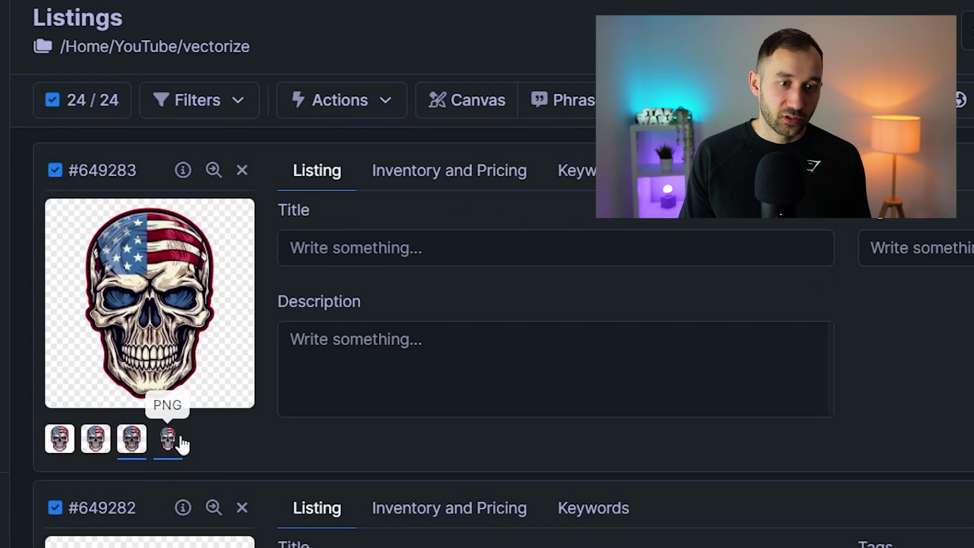
# Step: Preview the new fourth PNG version under the skull listing
pyautogui.doubleClick(169, 442)
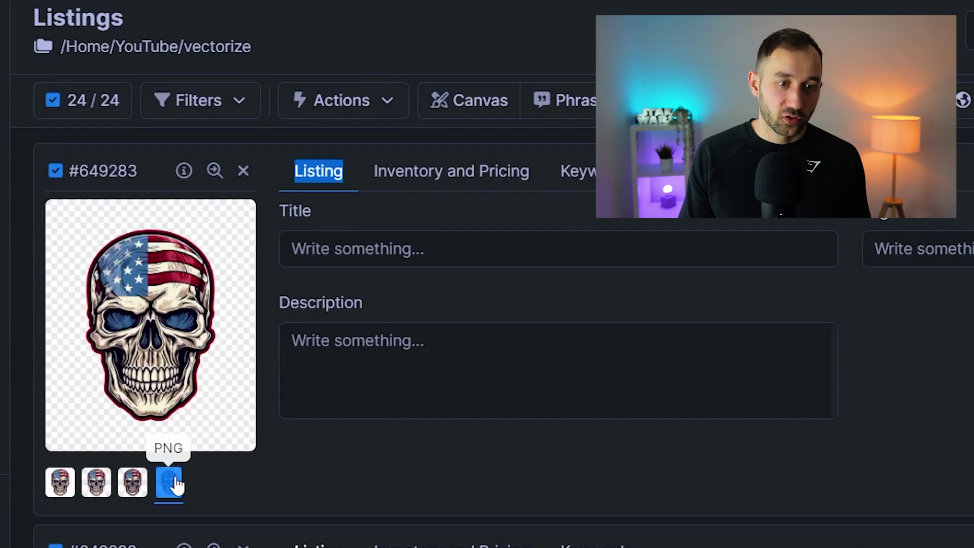
pyautogui.click(176, 485)
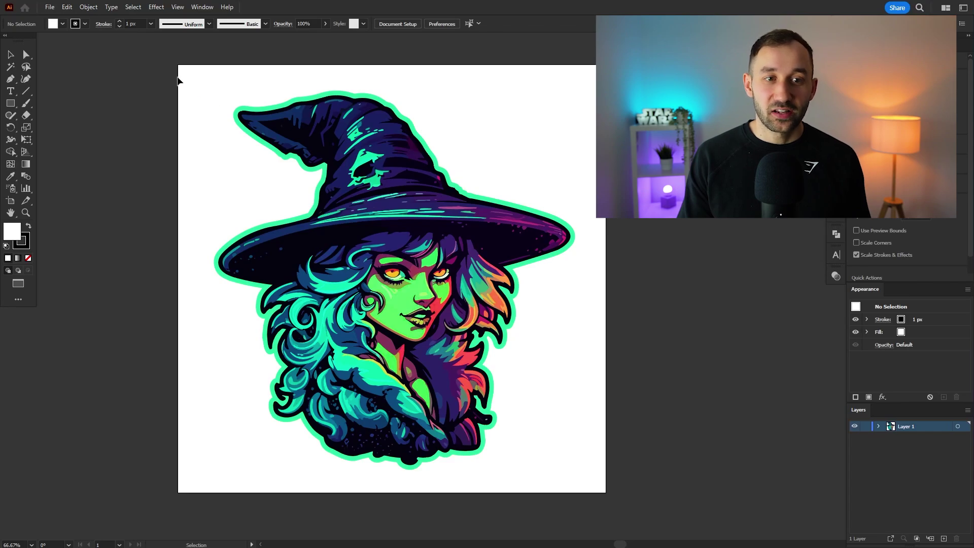
# Step: Select the whole witch artwork and drag it off to the right of the artboard
pyautogui.moveTo(178, 81); pyautogui.dragTo(615, 446)
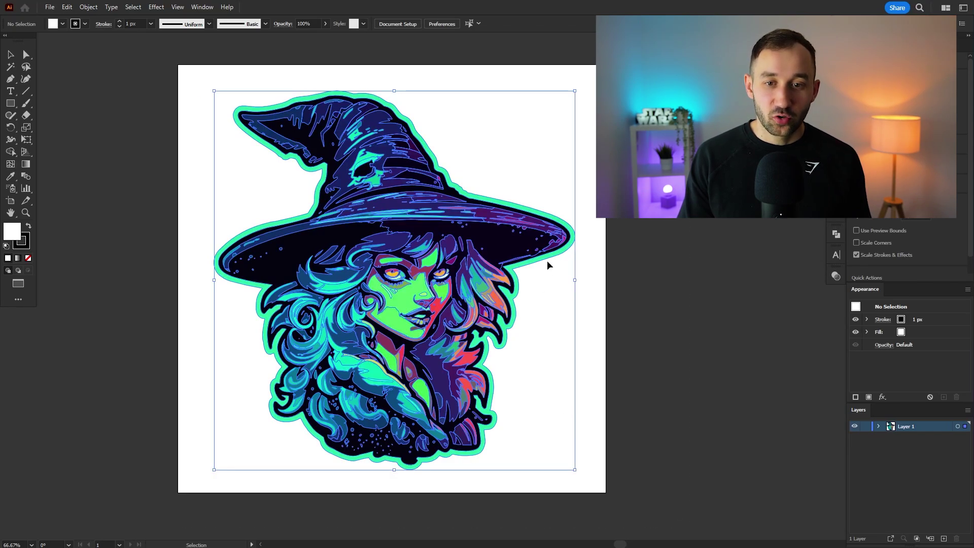
pyautogui.scroll(2, 547, 260)
pyautogui.scroll(3, 522, 269)
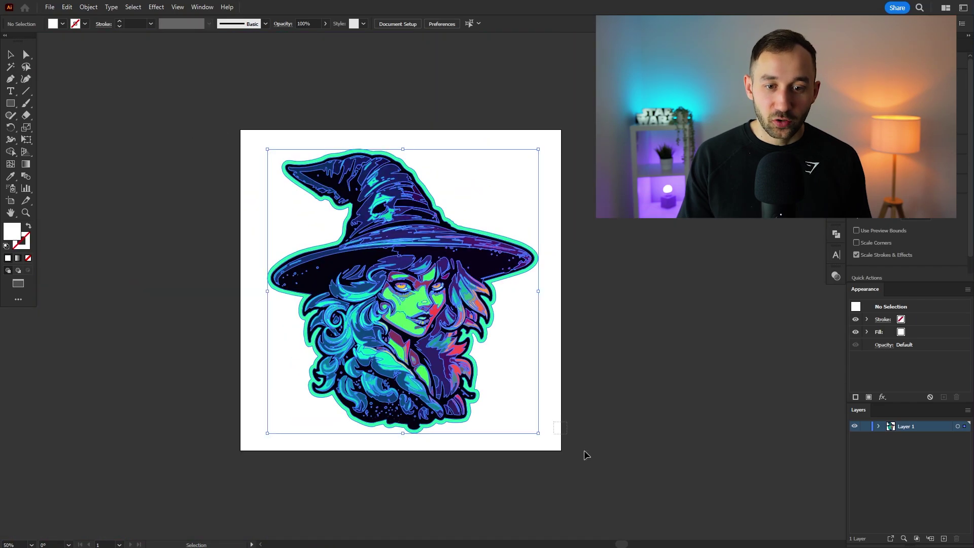
pyautogui.moveTo(466, 264); pyautogui.dragTo(738, 258)
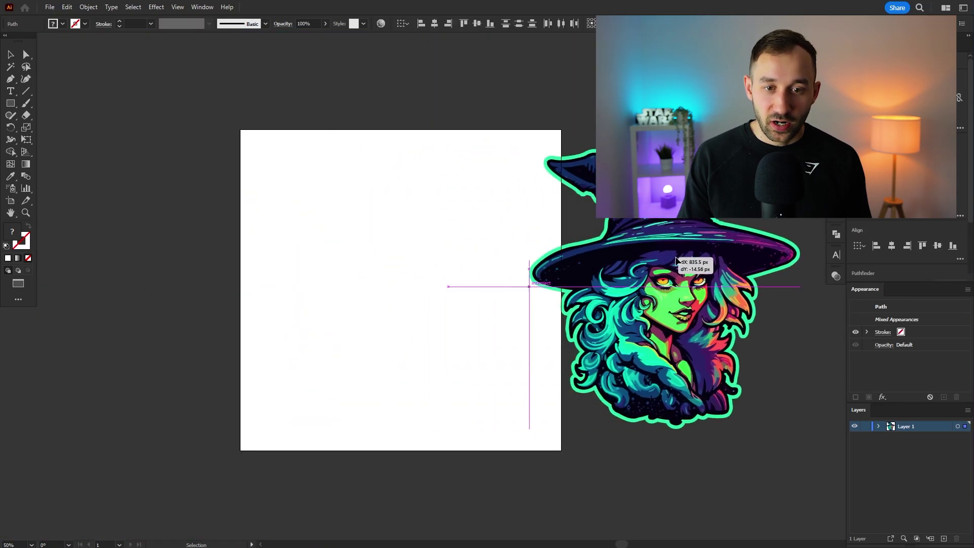
pyautogui.click(746, 456)
pyautogui.moveTo(747, 455); pyautogui.dragTo(509, 482)
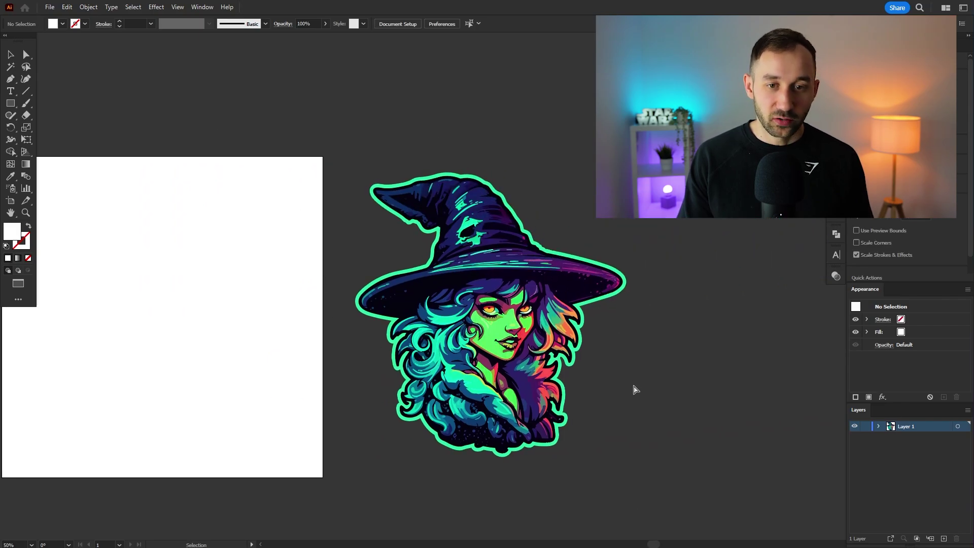
# Step: Switch to Outline view (Ctrl+Y) and pan across the witch's bare vector paths
pyautogui.hotkey('ctrl', 'y')
pyautogui.scroll(1, 592, 385)
pyautogui.moveTo(322, 317); pyautogui.dragTo(475, 316)
pyautogui.moveTo(793, 312); pyautogui.dragTo(638, 316)
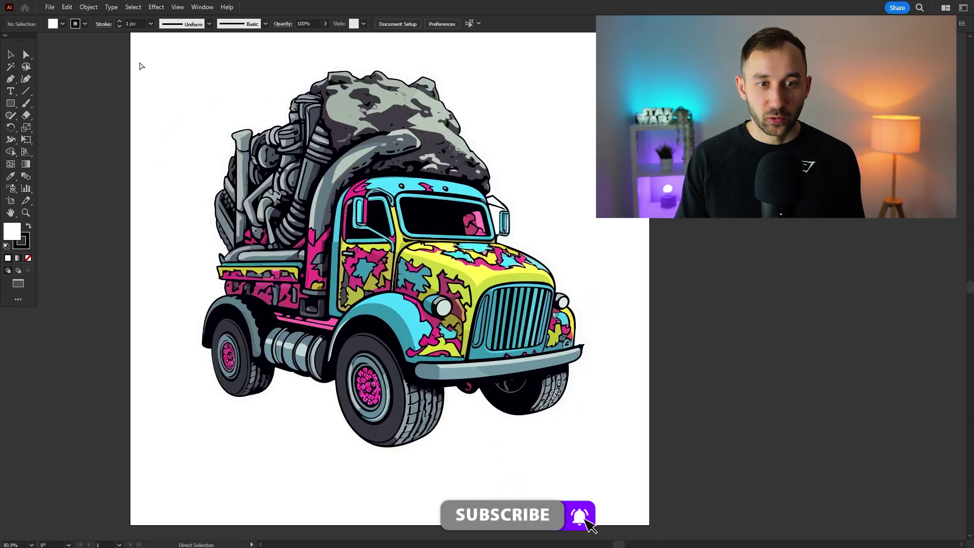
# Step: Select every path in the truck artwork, then move on to the cowboy SVG
pyautogui.hotkey('ctrl', 'a')
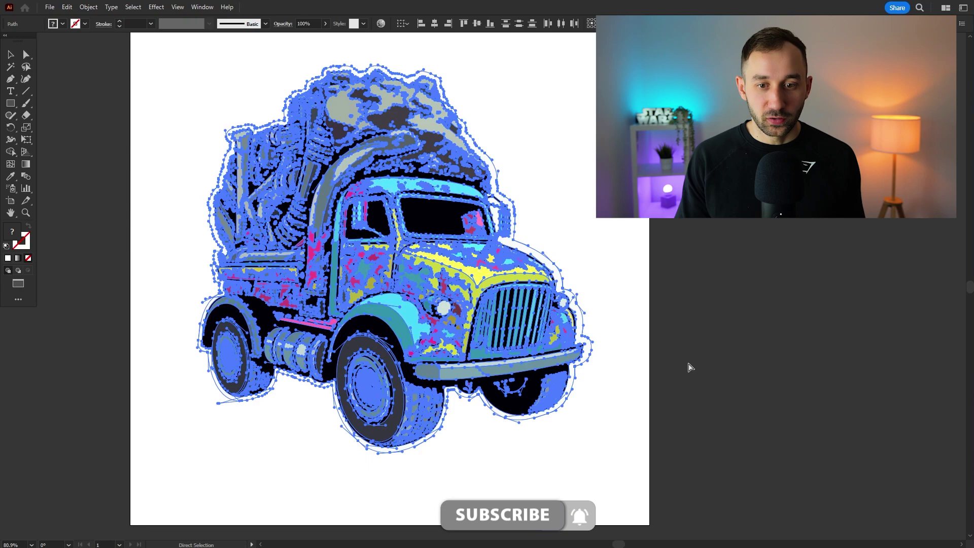
pyautogui.hotkey('ctrl', 'h')
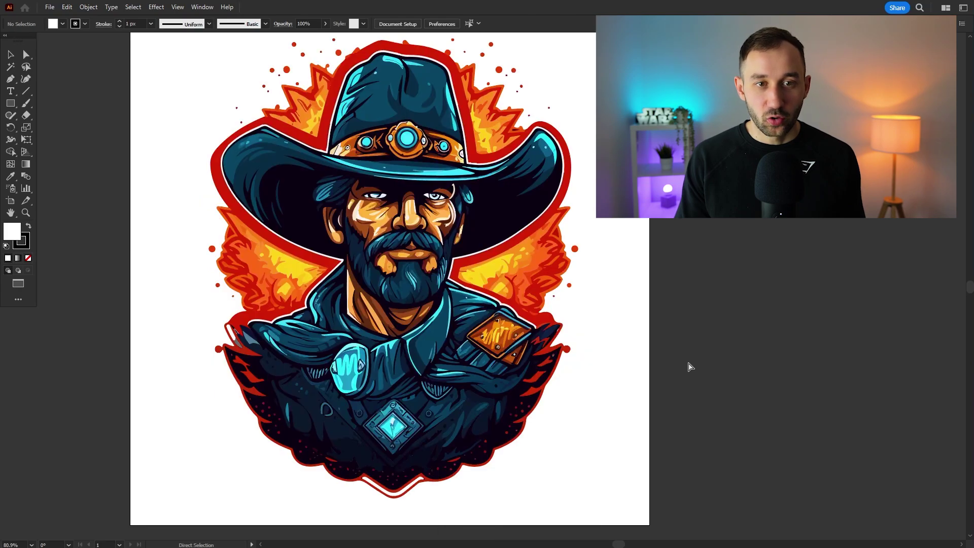